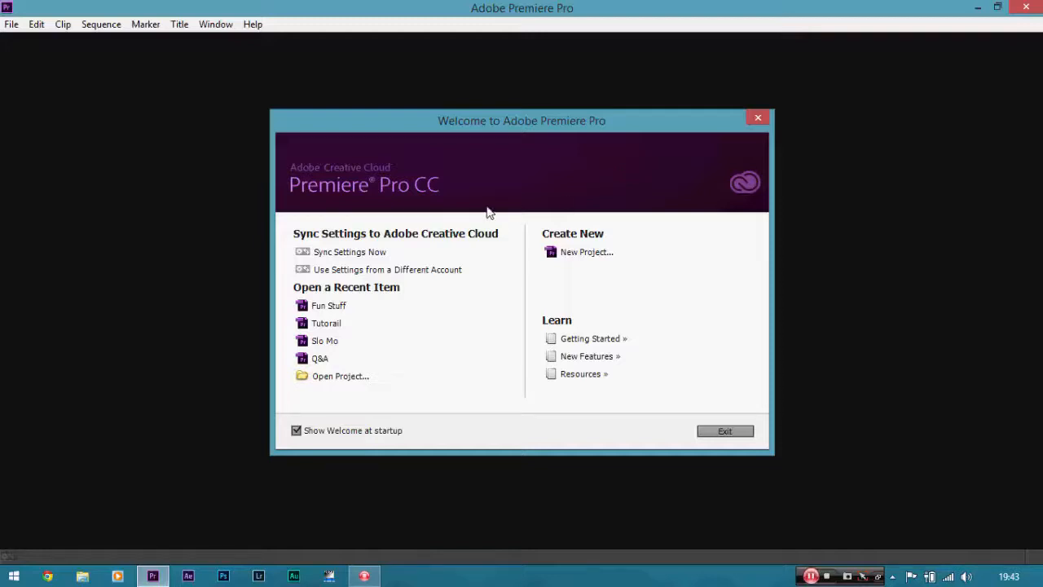
- Create a new project named "Fuun Stuff" with the default location and settings
click(555, 253)
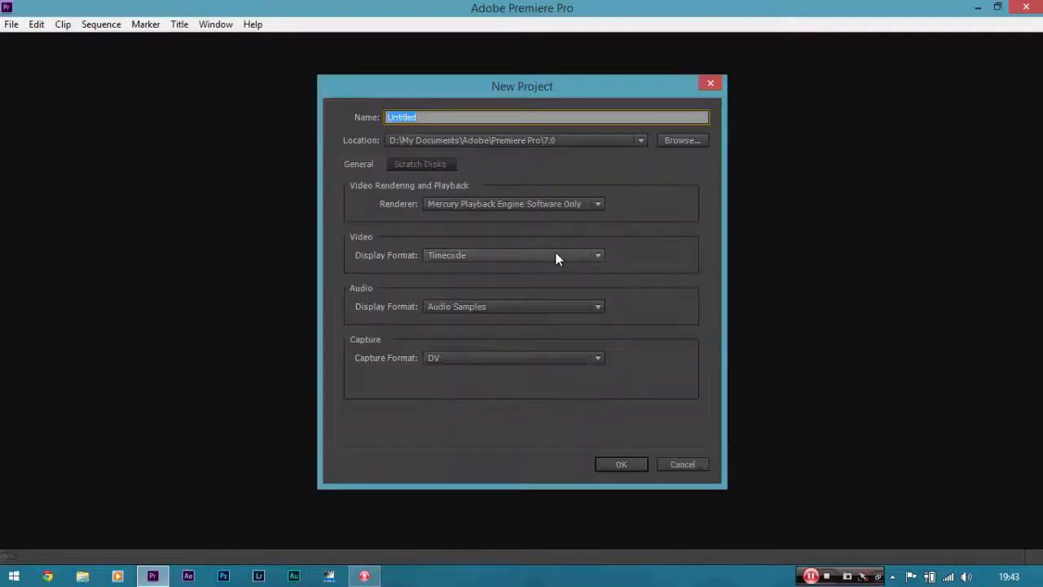
key(BackSpace)
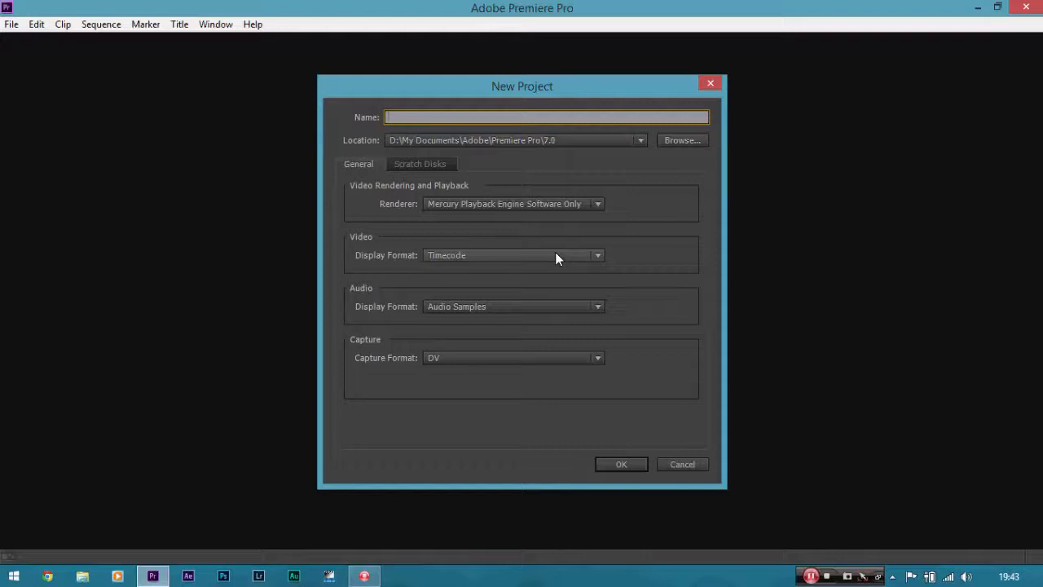
text(Fuun Stuff)
click(621, 465)
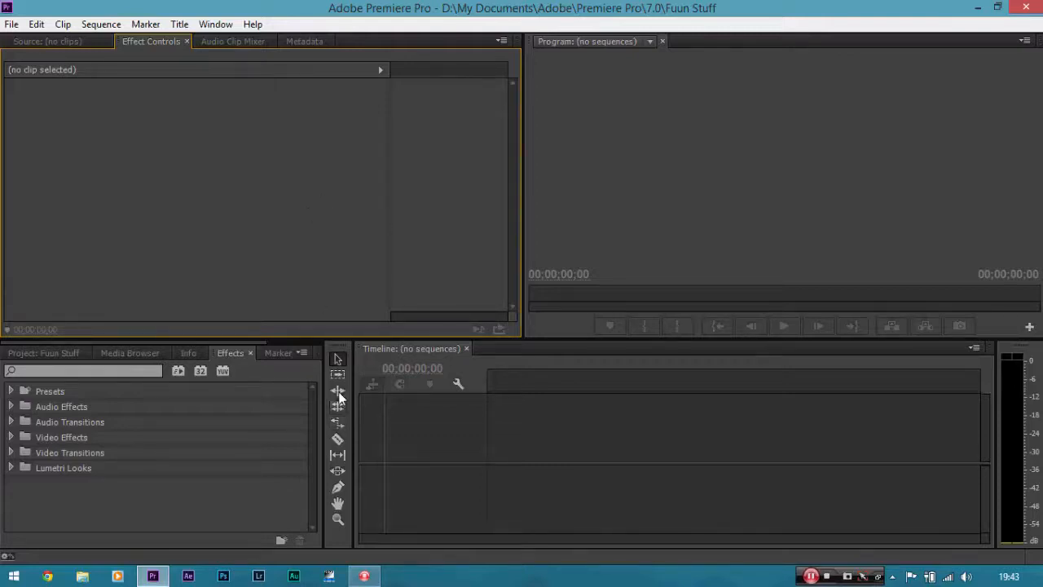
- Start a new sequence and choose the Digital SLR 1080p preset DSLR 1080p24
click(12, 23)
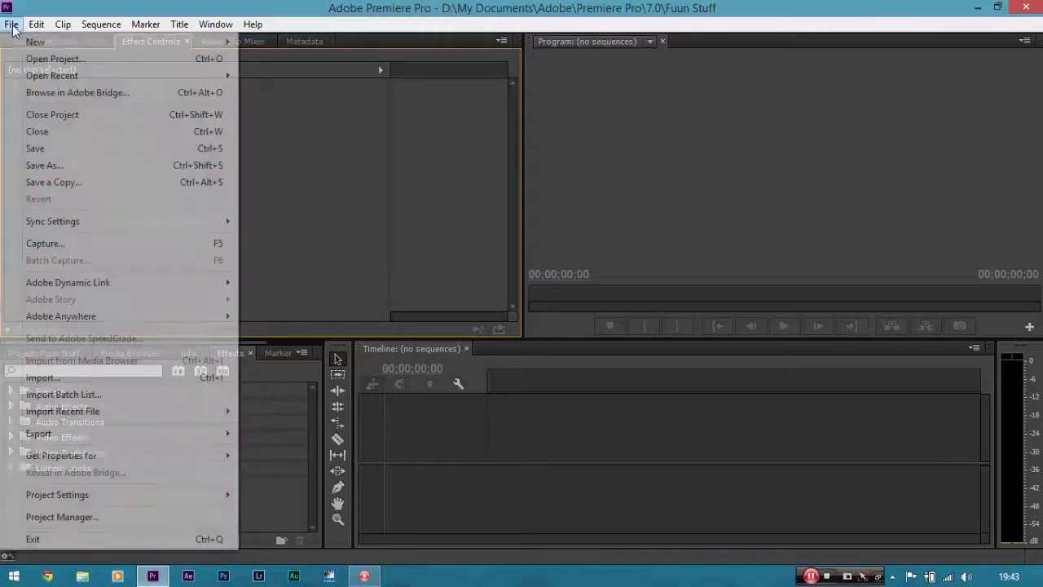
mouse_move(33, 46)
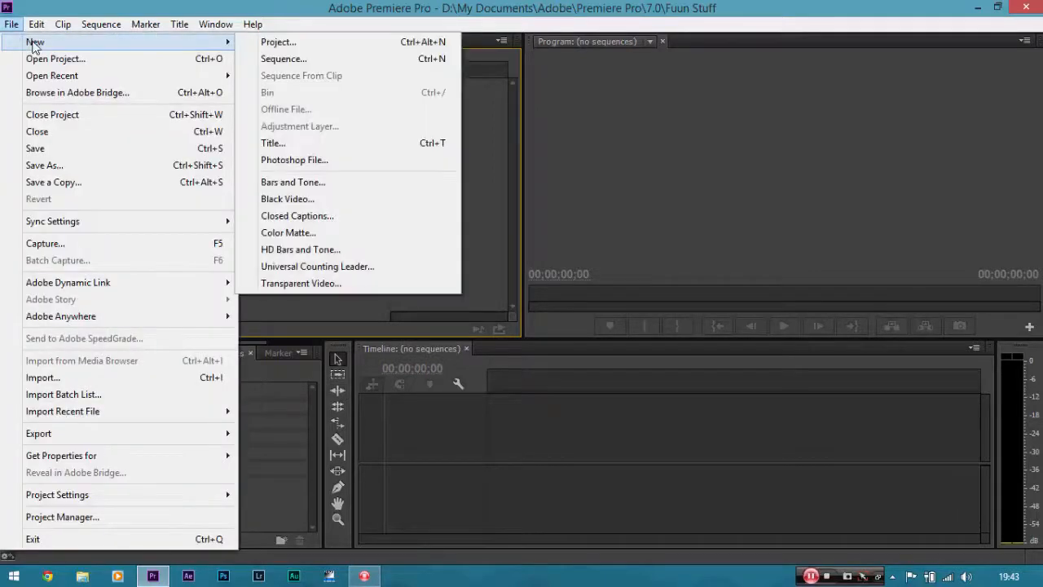
click(263, 65)
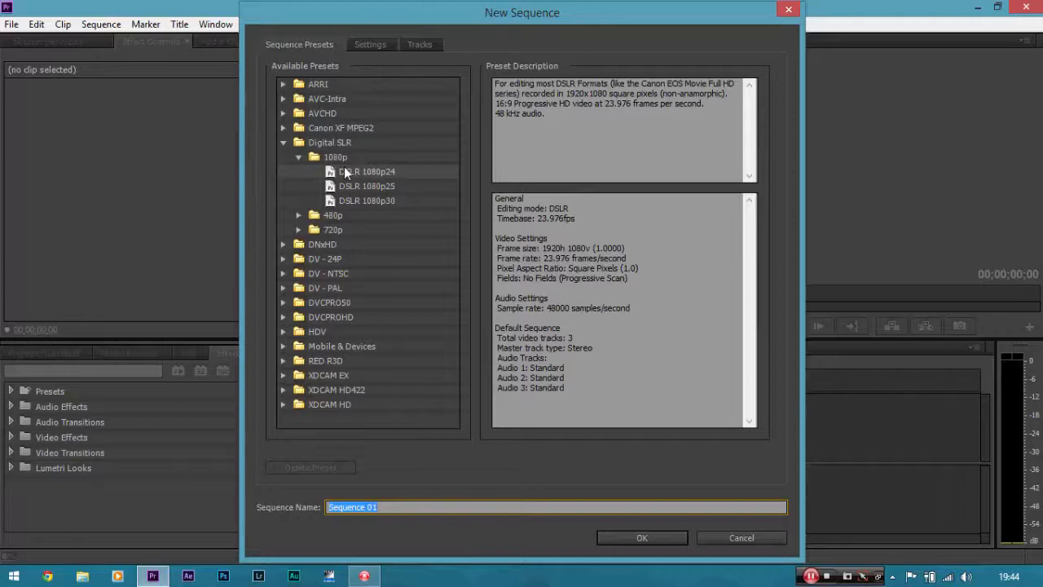
click(389, 171)
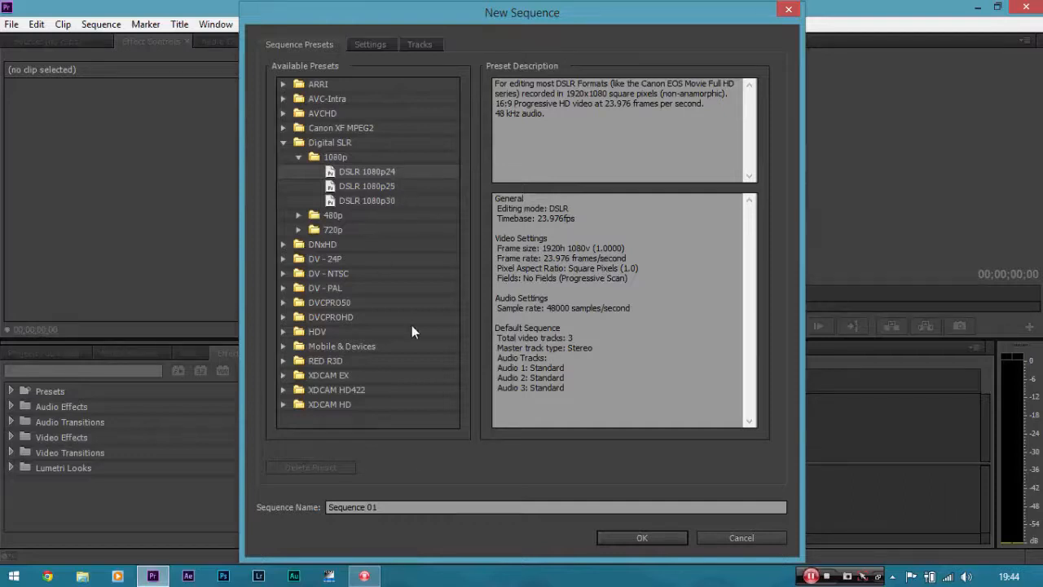
- Examine the alternative sequence presets under RED R3D, including 5K, and under DV - NTSC
click(283, 363)
drag(457, 303, 433, 377)
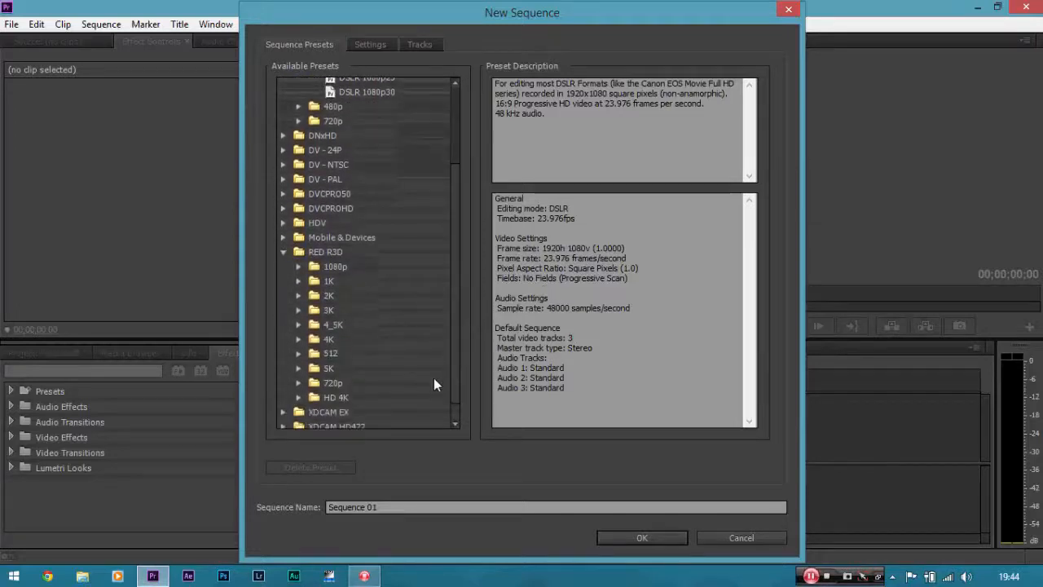
click(299, 370)
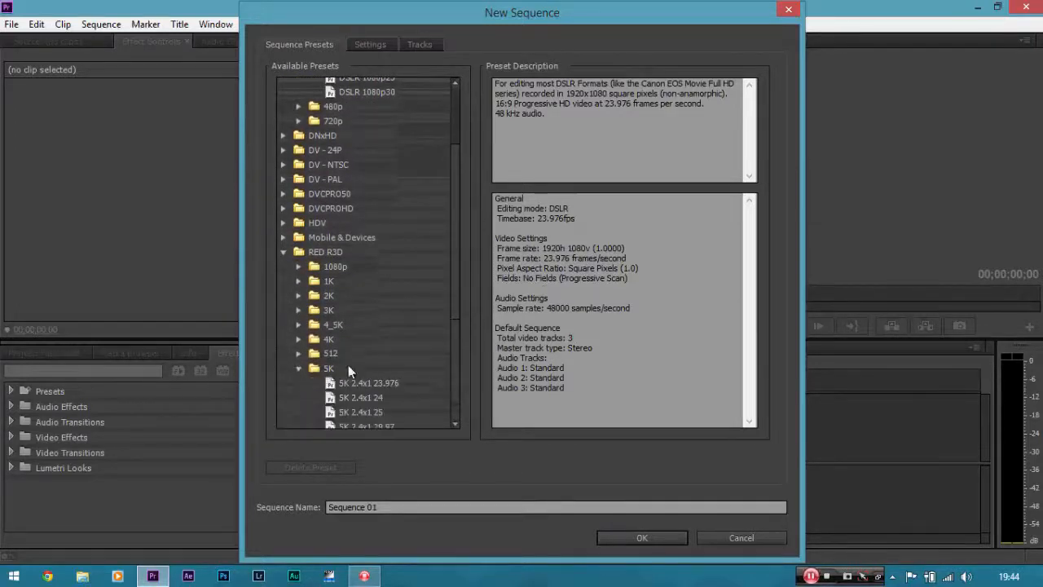
click(299, 368)
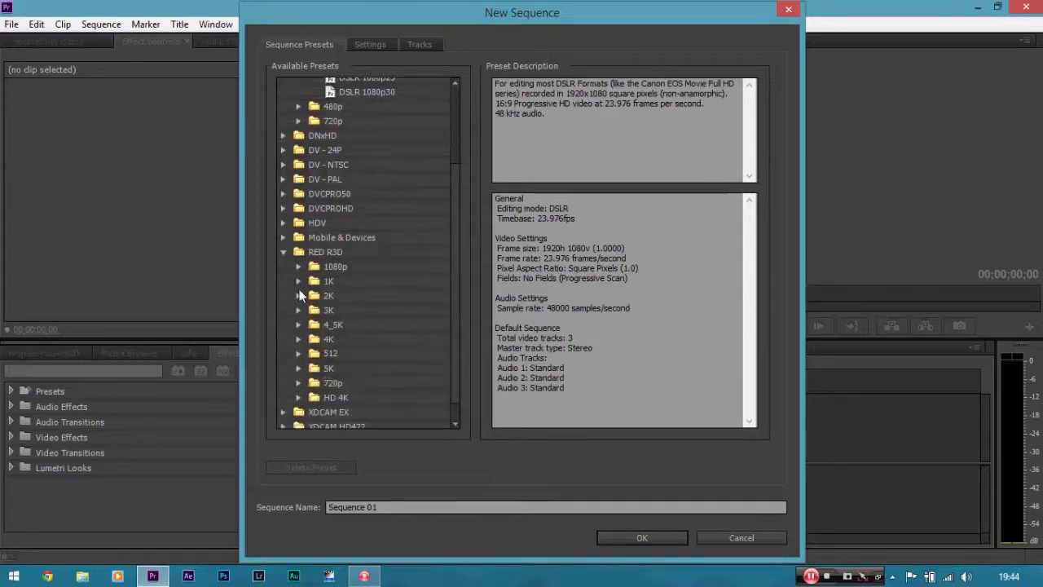
click(284, 253)
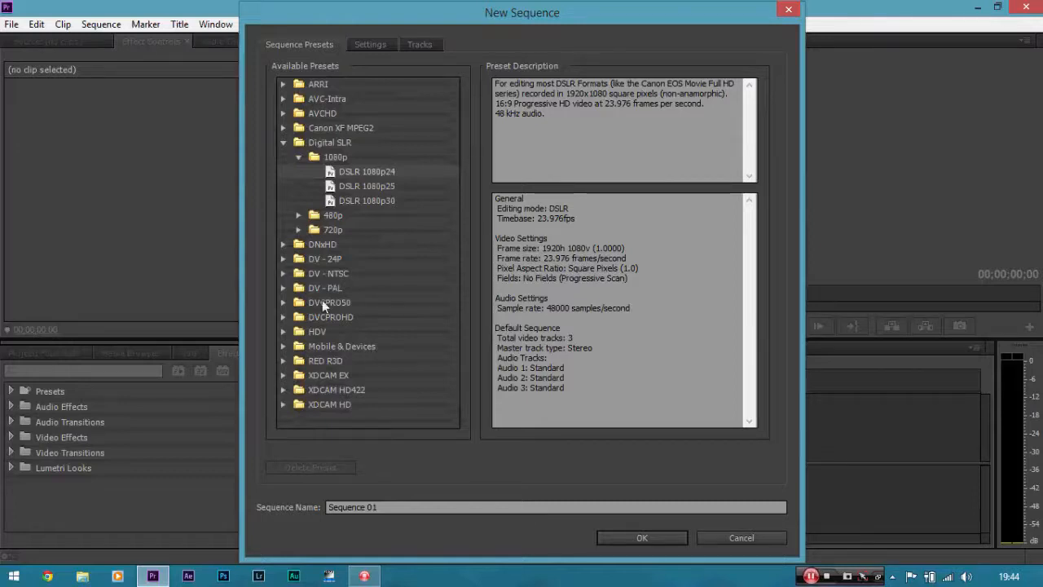
click(284, 274)
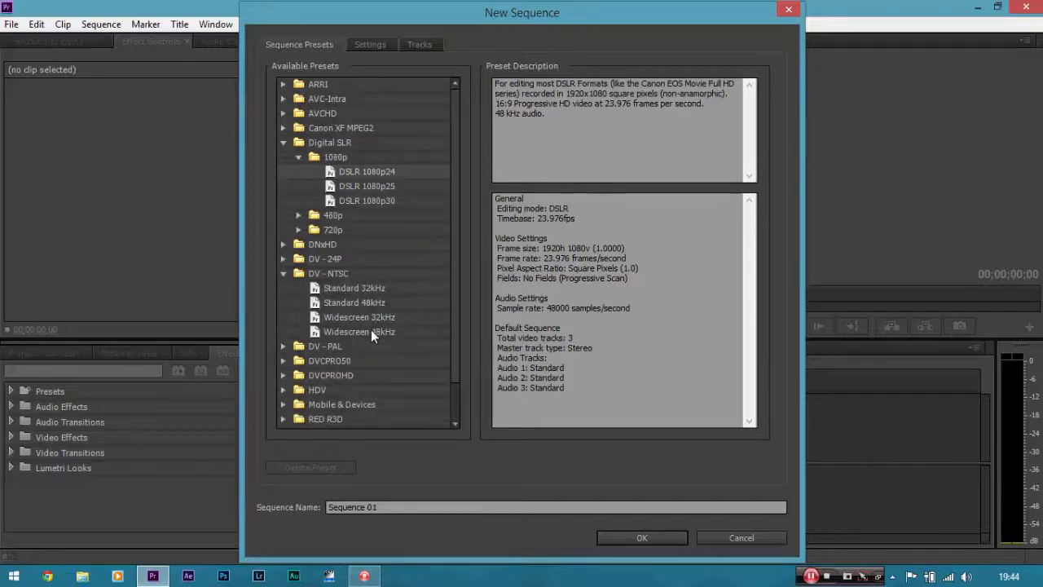
click(283, 273)
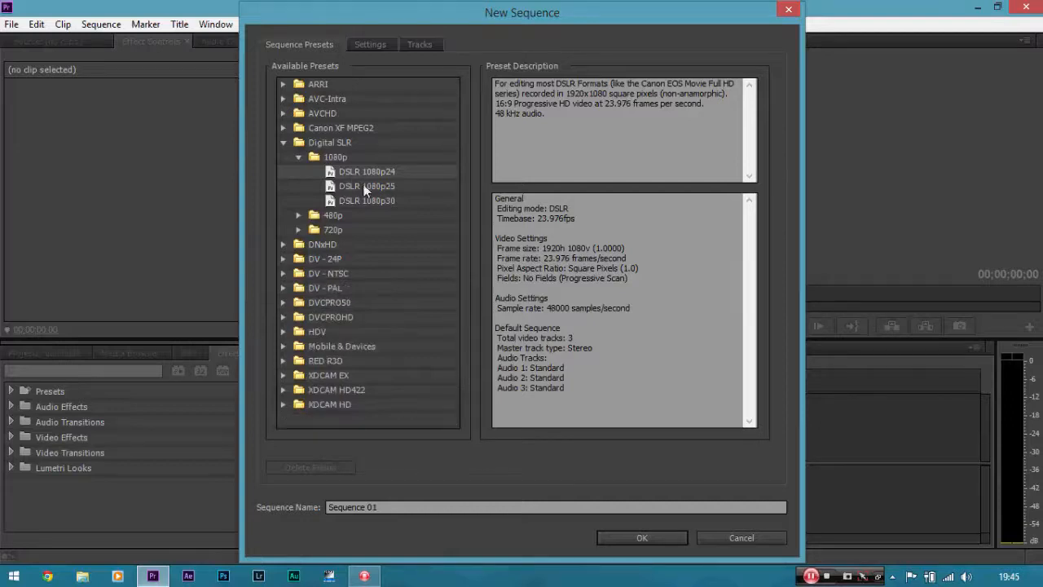
- Review the detailed settings of the new sequence and create it as Sequence 01
click(373, 46)
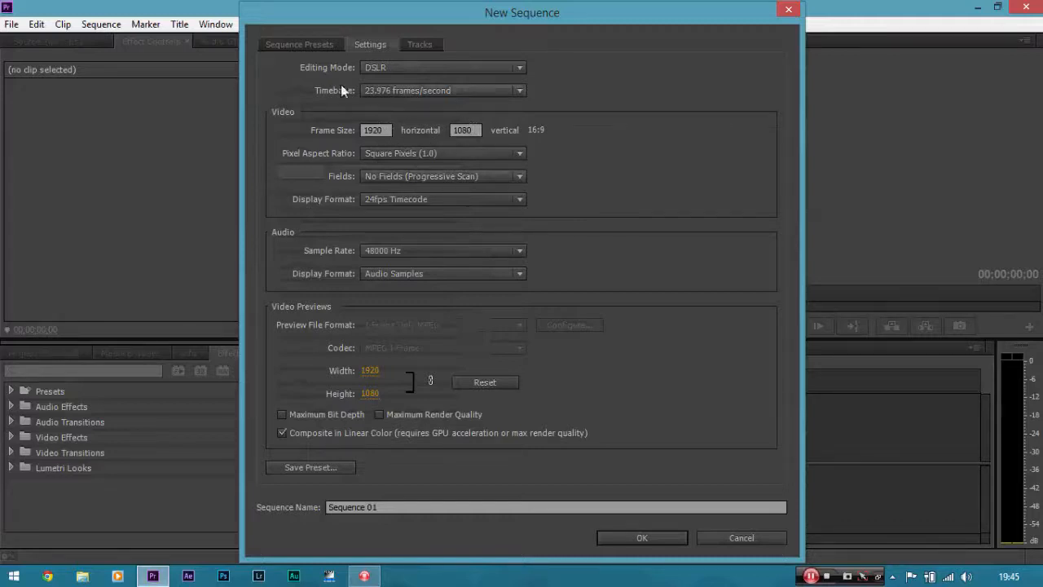
click(303, 45)
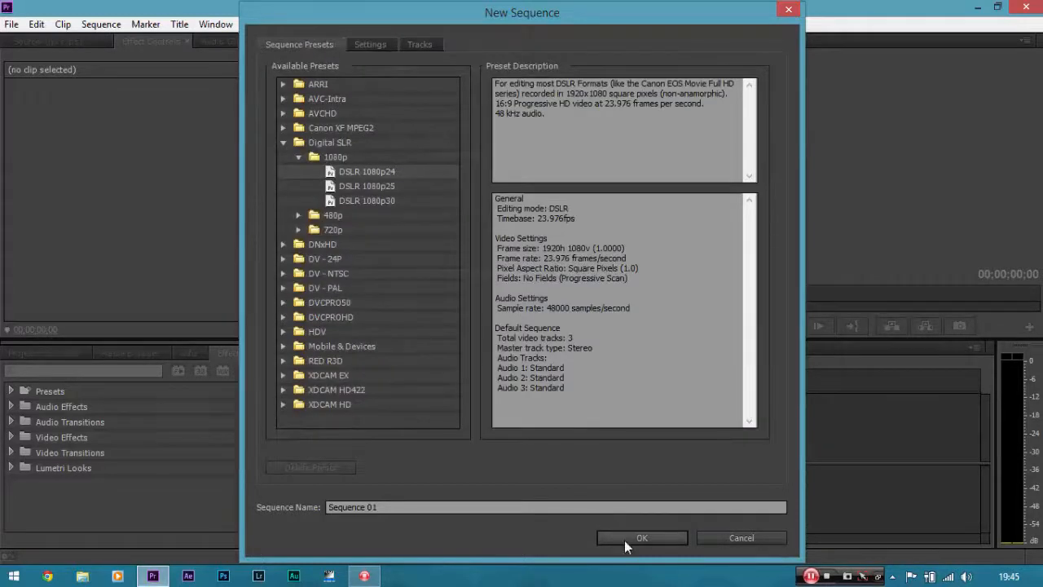
click(624, 541)
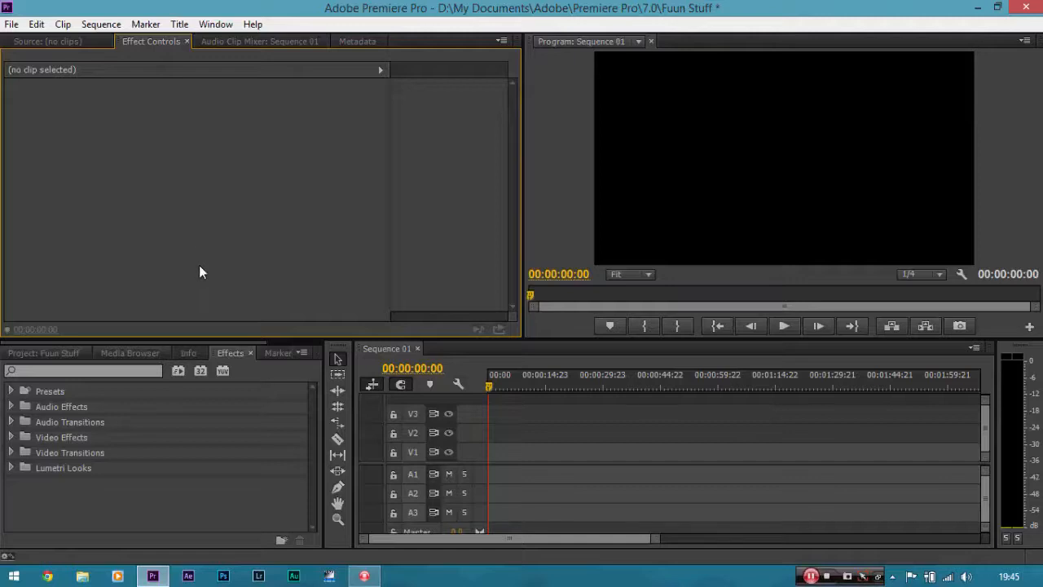
- Import the video _DSC5689.MOV from the desktop and place it at the start of track V1 in Sequence 01
click(57, 352)
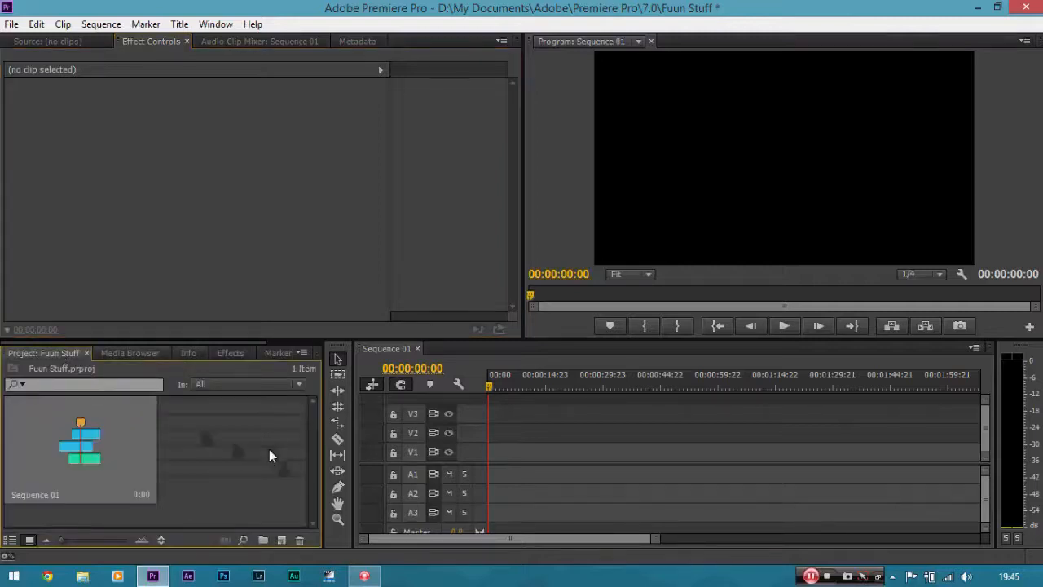
right_click(210, 429)
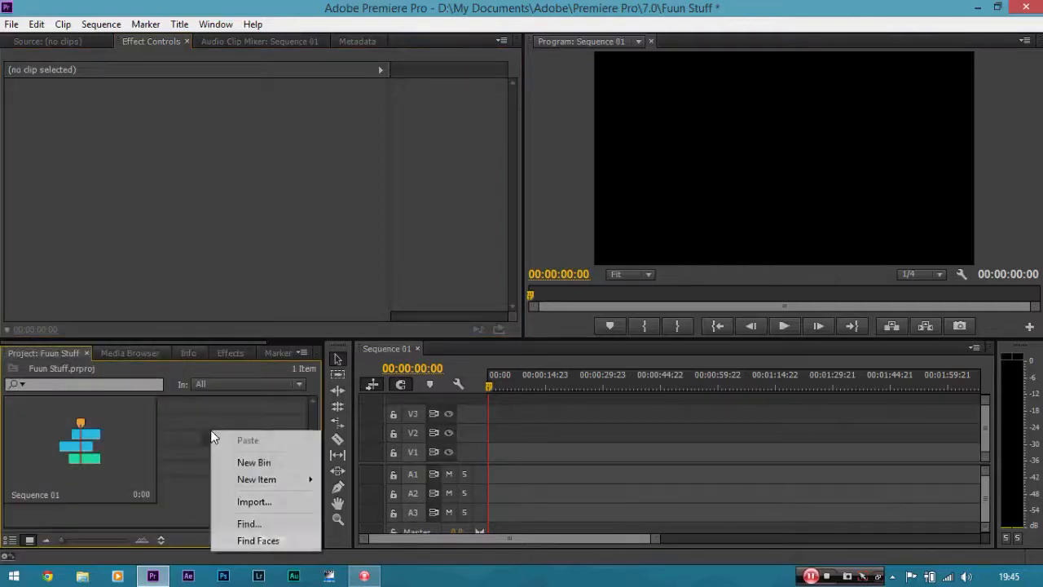
click(269, 504)
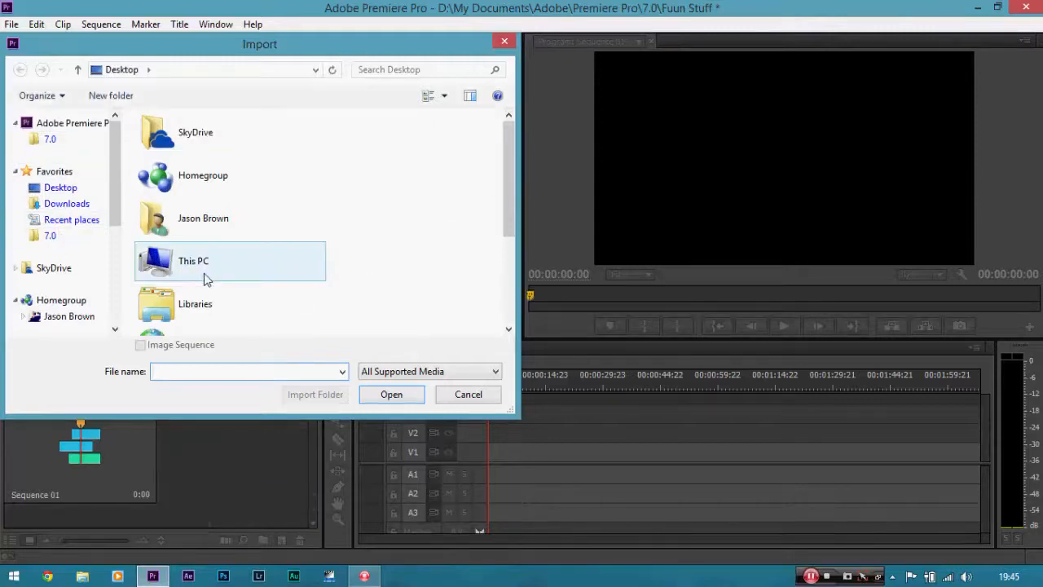
drag(508, 192, 502, 295)
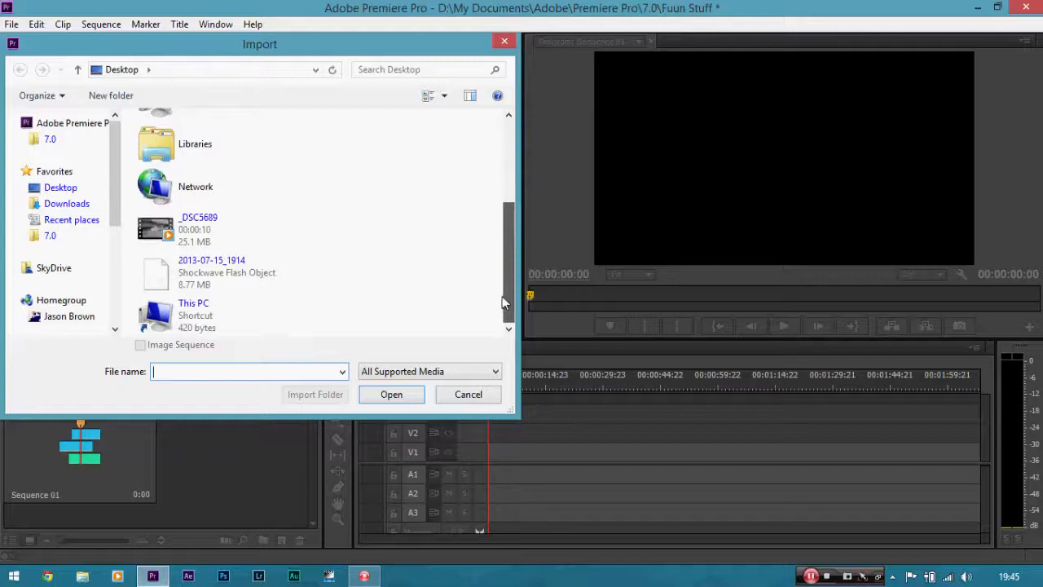
double_click(218, 235)
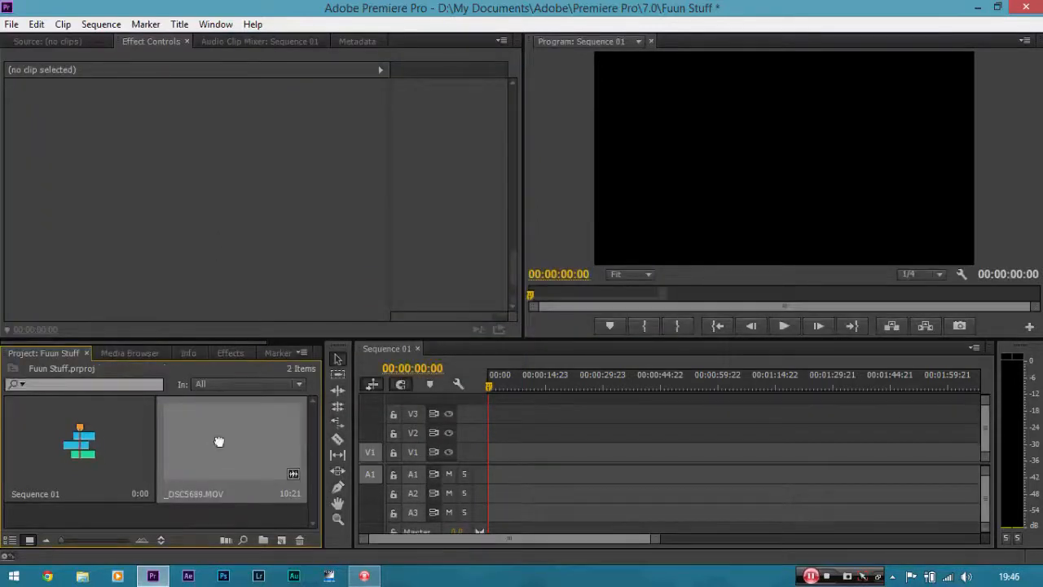
drag(210, 442, 512, 456)
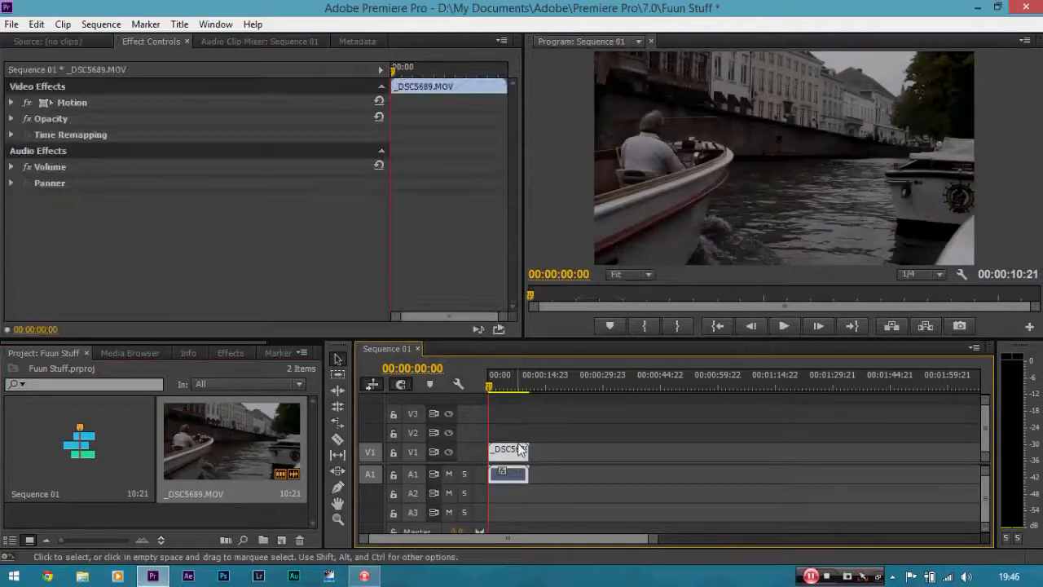
- Zoom the timeline in and out, ending with the _DSC5689.MOV clip spread over more than half of the visible track
key(equal)
key(equal)
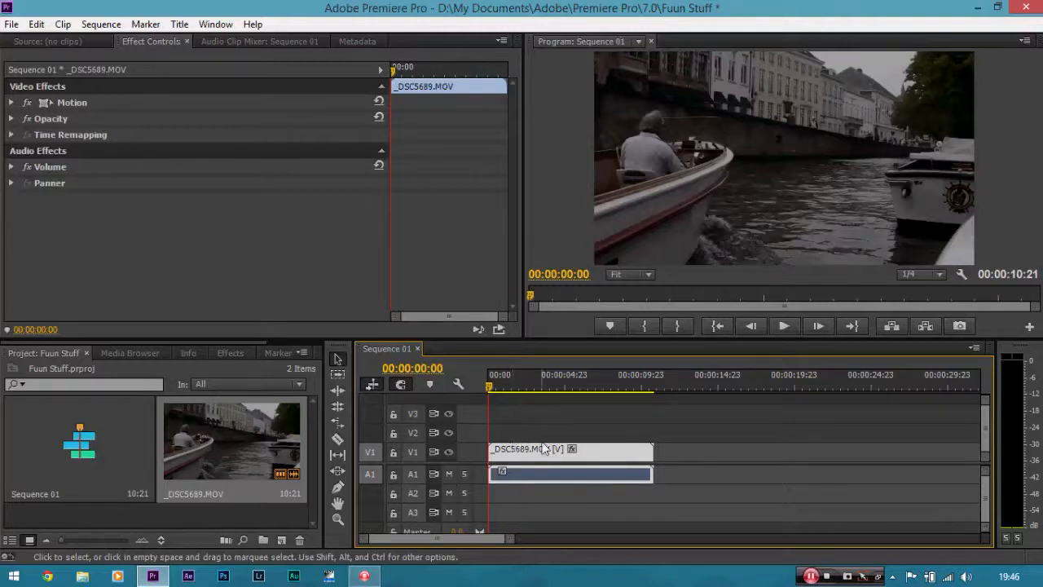
key(minus)
key(minus)
key(minus)
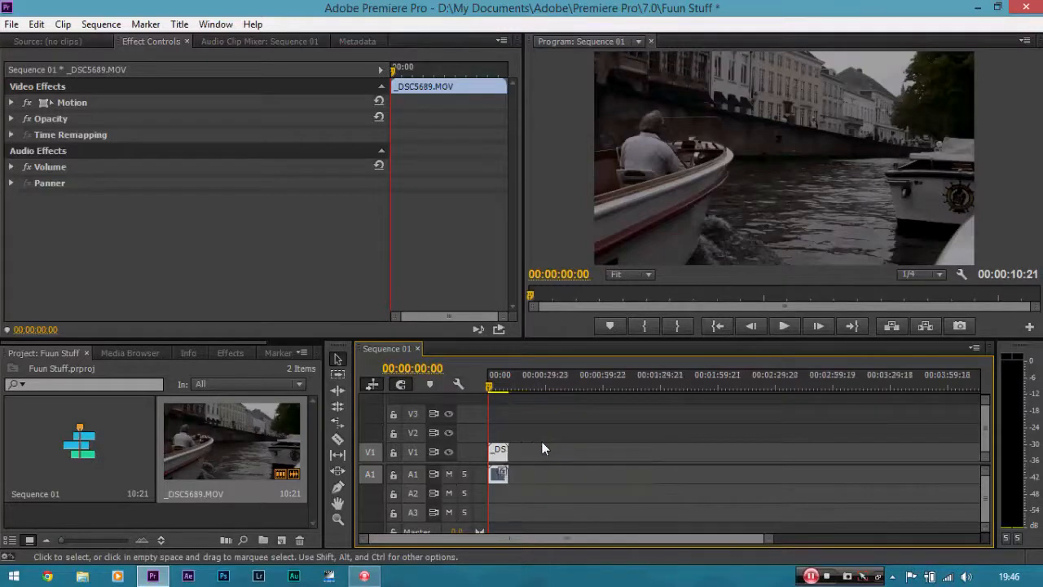
key(equal)
key(minus)
key(minus)
key(equal)
key(equal)
key(equal)
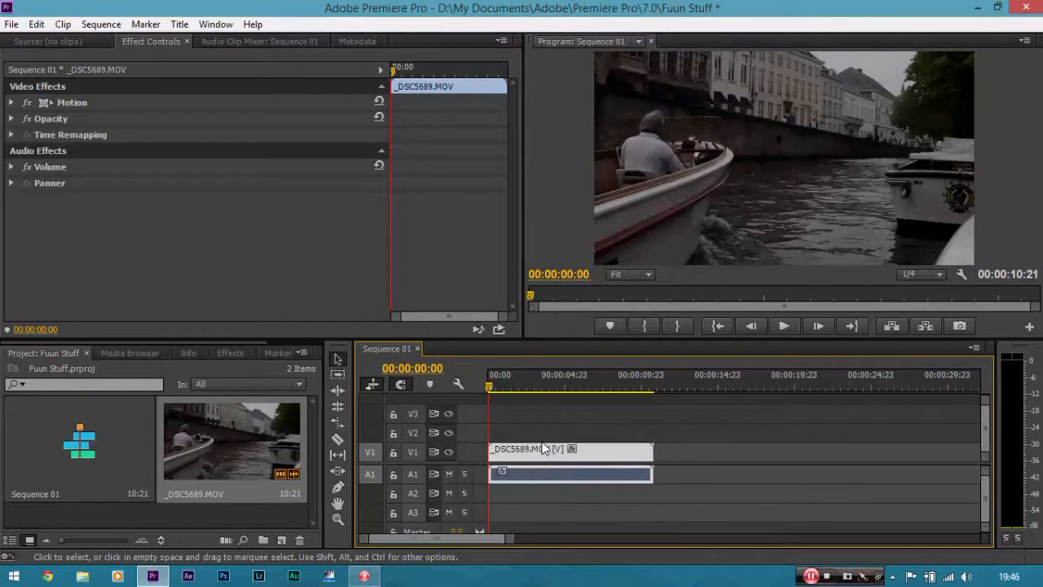
key(equal)
key(equal)
key(minus)
key(minus)
key(minus)
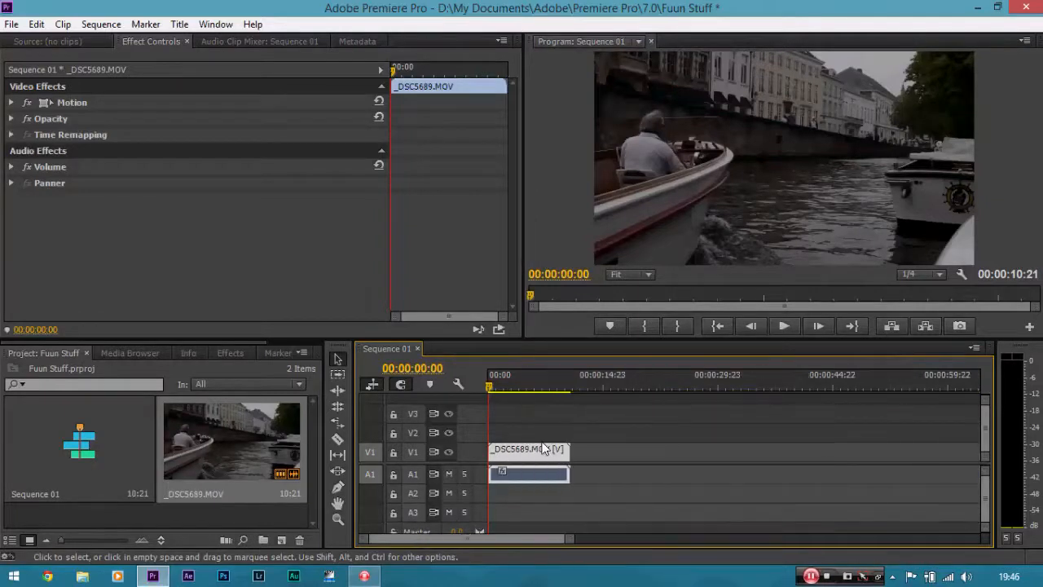
key(equal)
key(equal)
key(minus)
key(equal)
key(minus)
key(minus)
key(equal)
key(equal)
key(equal)
key(minus)
key(minus)
key(minus)
key(equal)
key(equal)
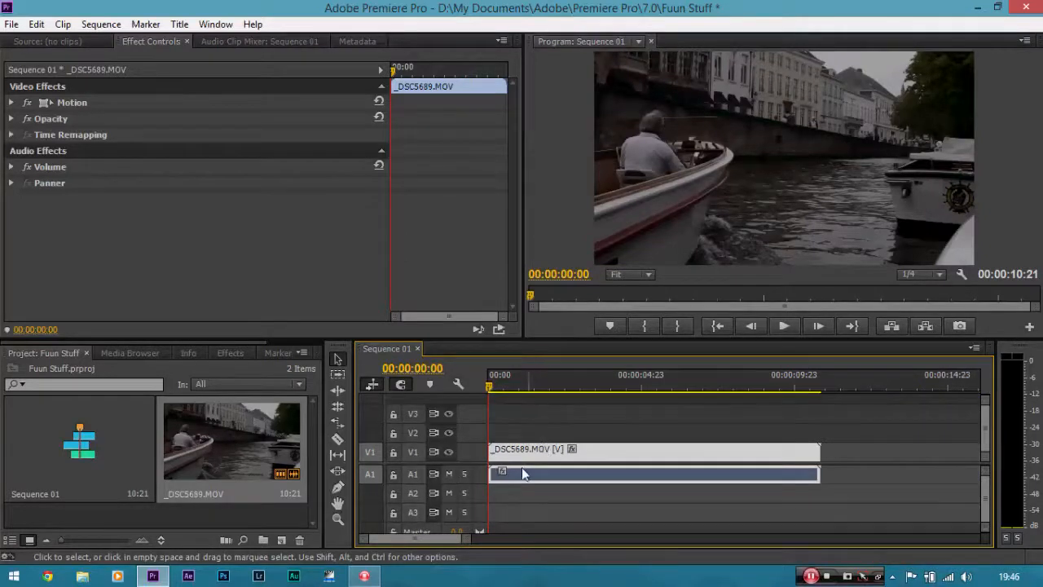
drag(467, 540, 536, 530)
drag(559, 531, 605, 531)
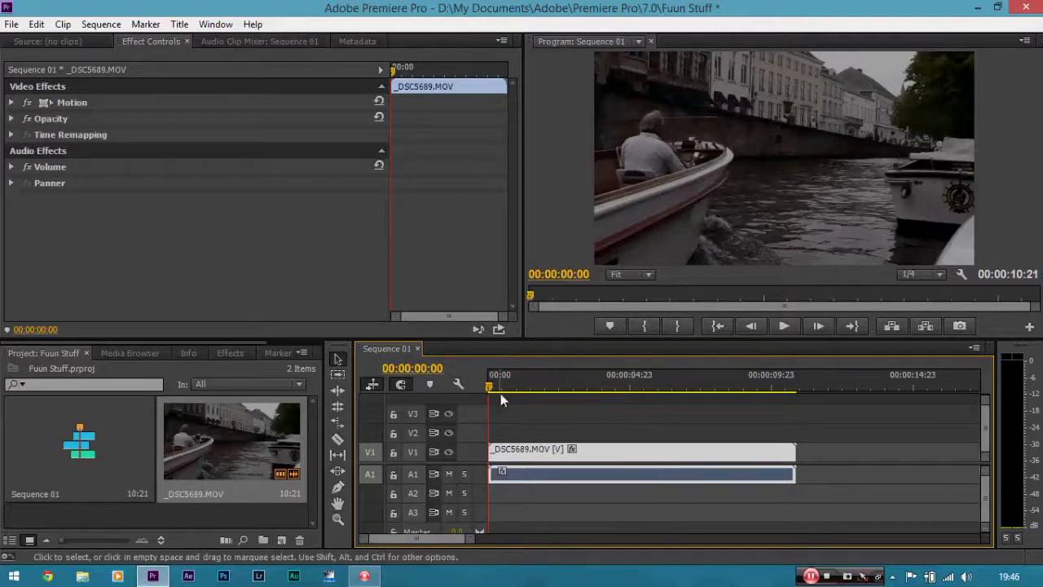
- Play the opening of the sequence and return the playhead to 00:00:00:00
key(space)
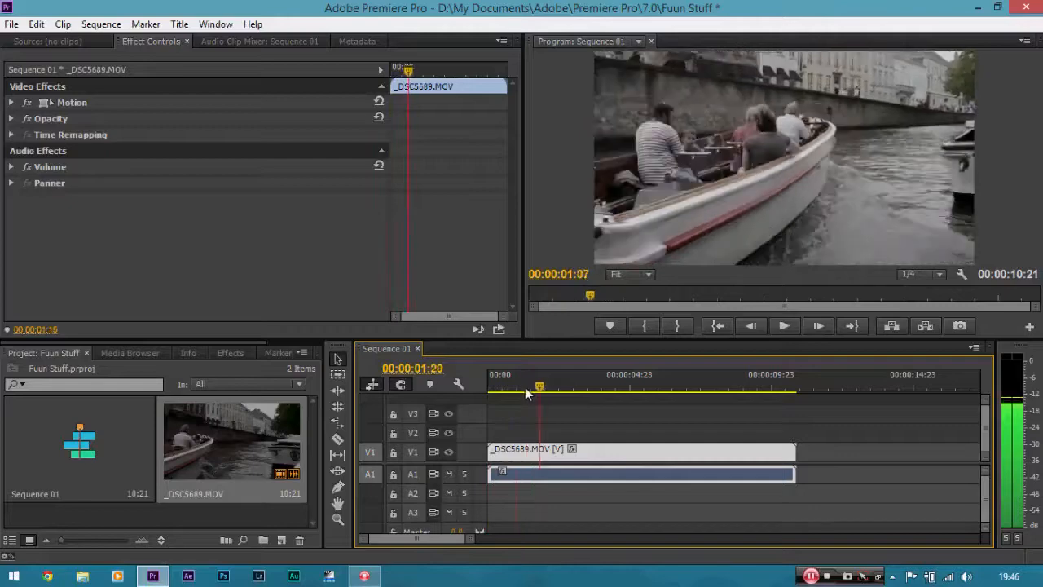
drag(524, 387, 467, 387)
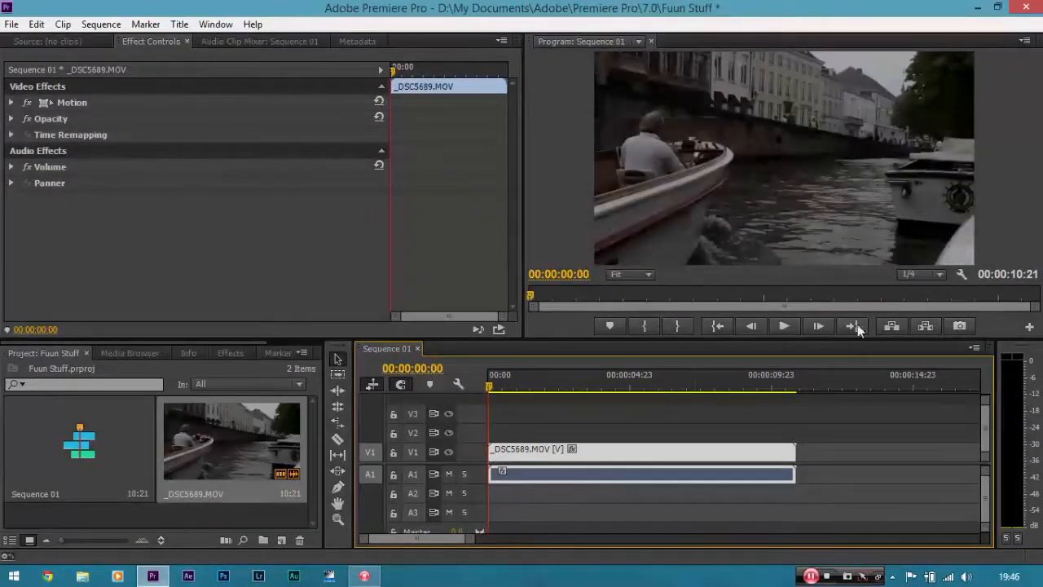
- Set the program monitor's playback resolution to 1/4
click(933, 274)
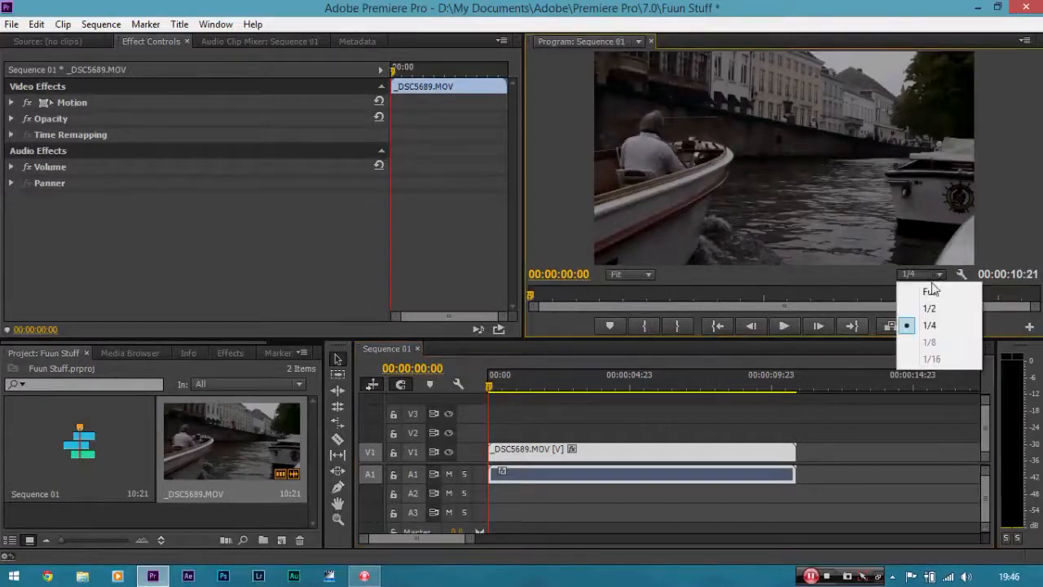
click(937, 327)
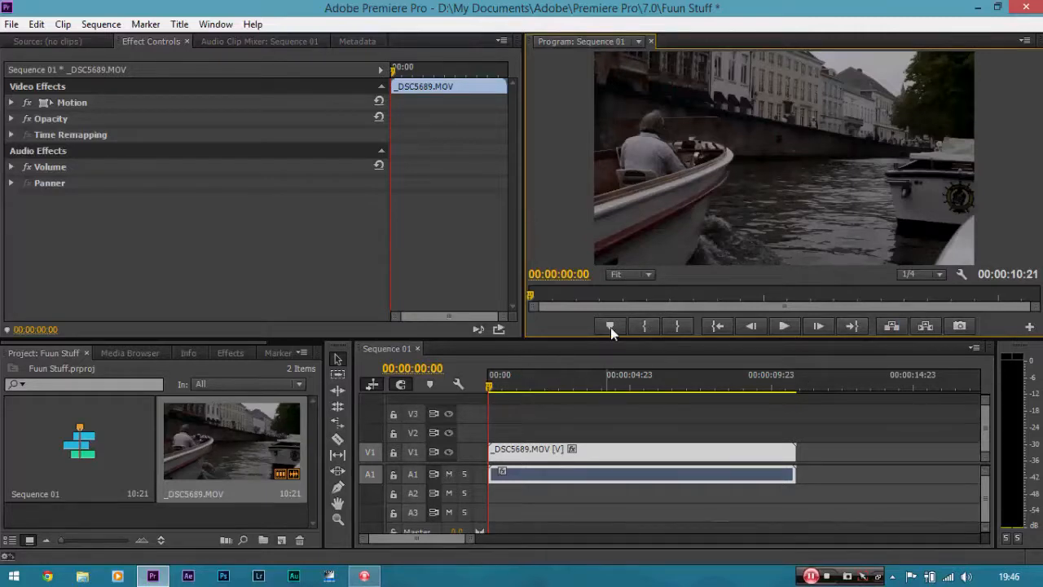
click(908, 274)
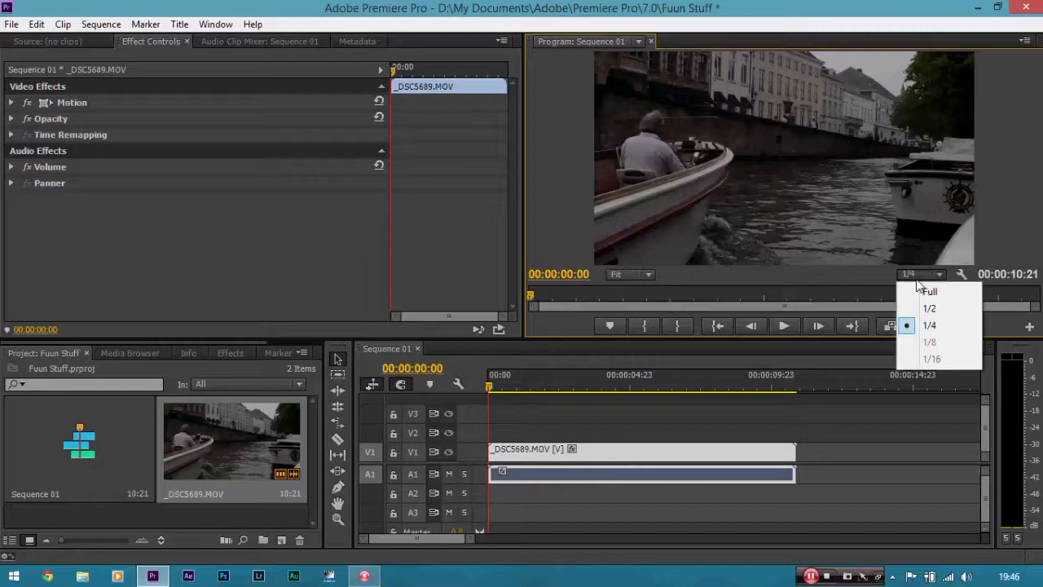
click(911, 325)
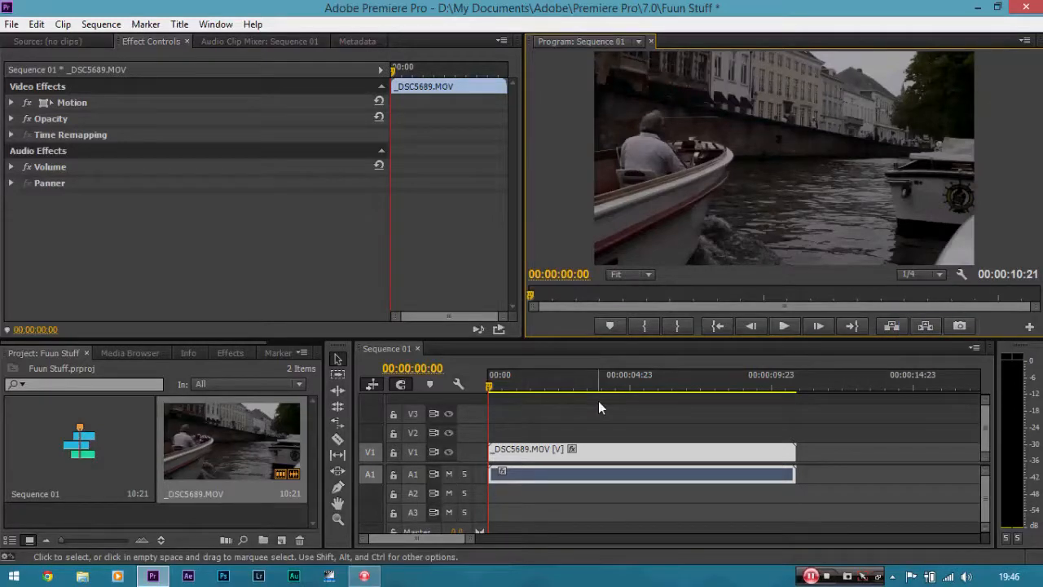
- Try trimming the start of the _DSC5689.MOV clip on V1 to 00:00:02:13 and undo the trim
drag(490, 386, 560, 390)
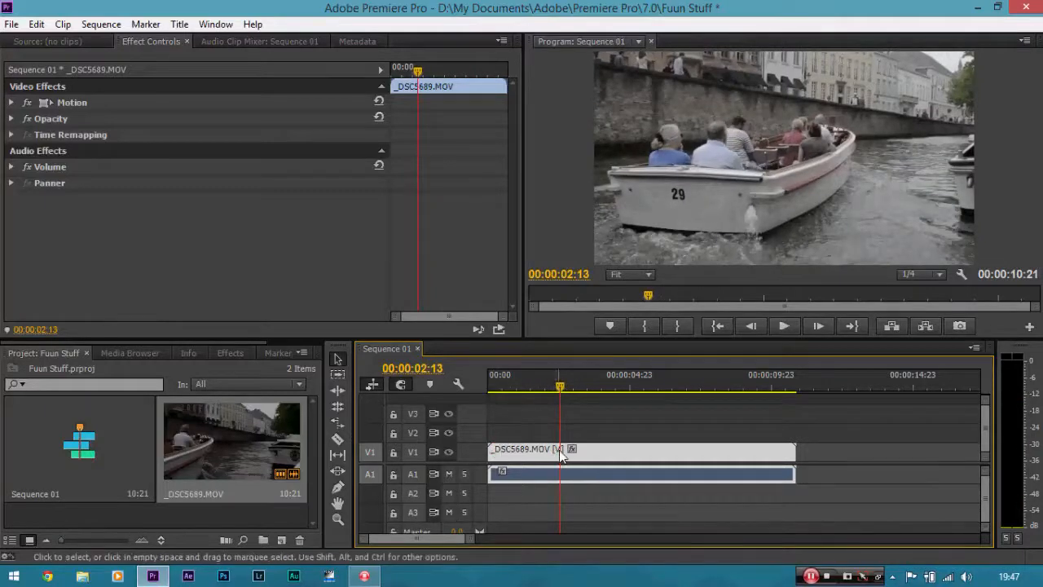
drag(497, 454, 561, 454)
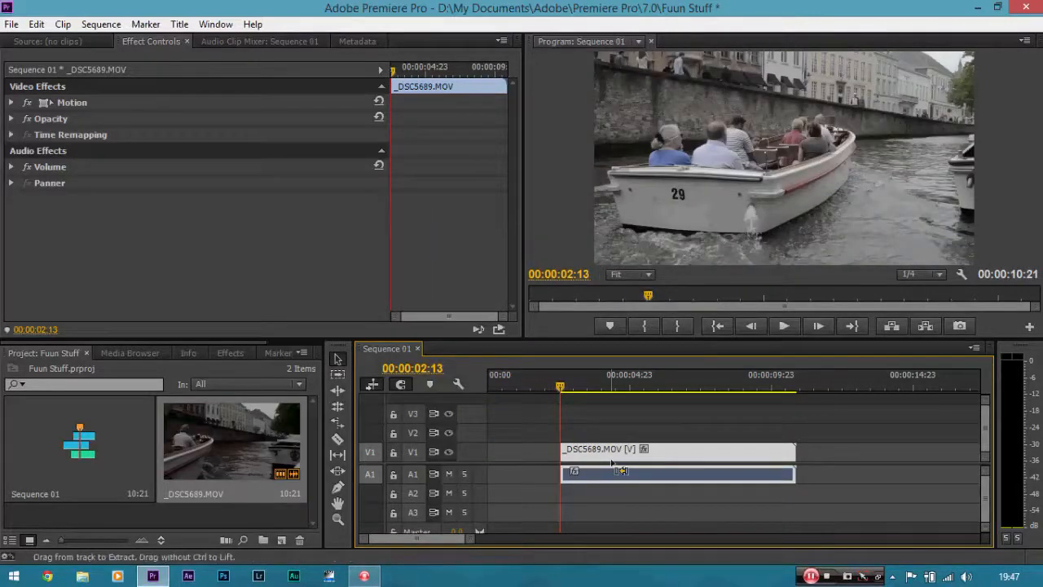
key(ctrl+z)
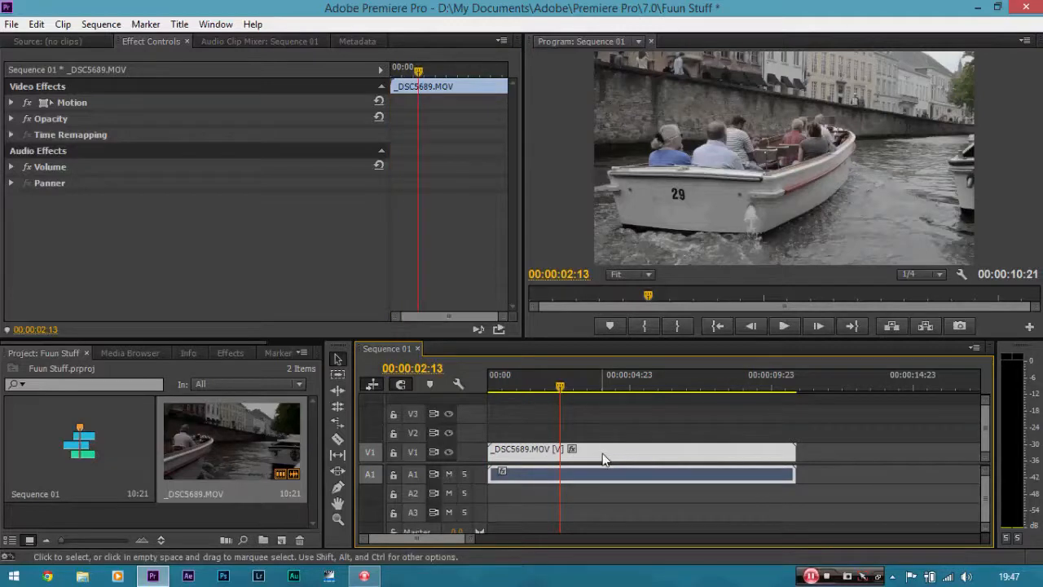
- Split the _DSC5689.MOV clip at 00:00:02:13 with the Razor tool and delete the part before the cut
key(c)
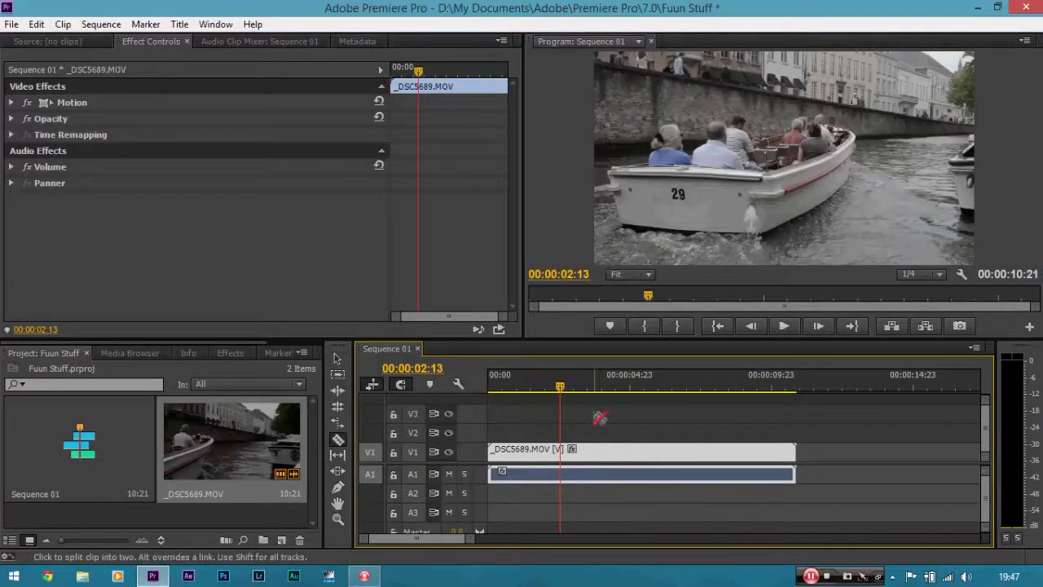
click(562, 451)
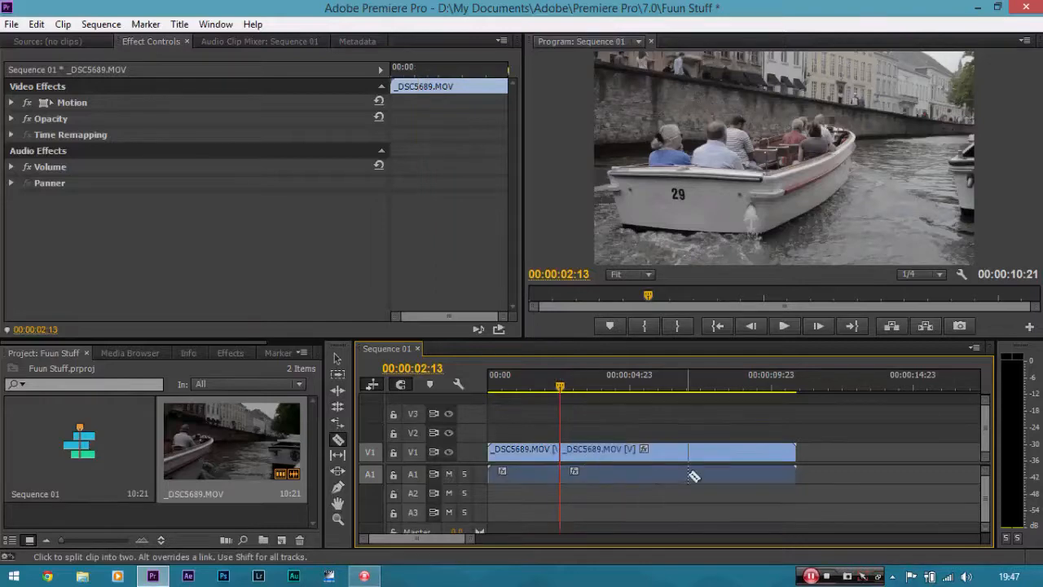
key(v)
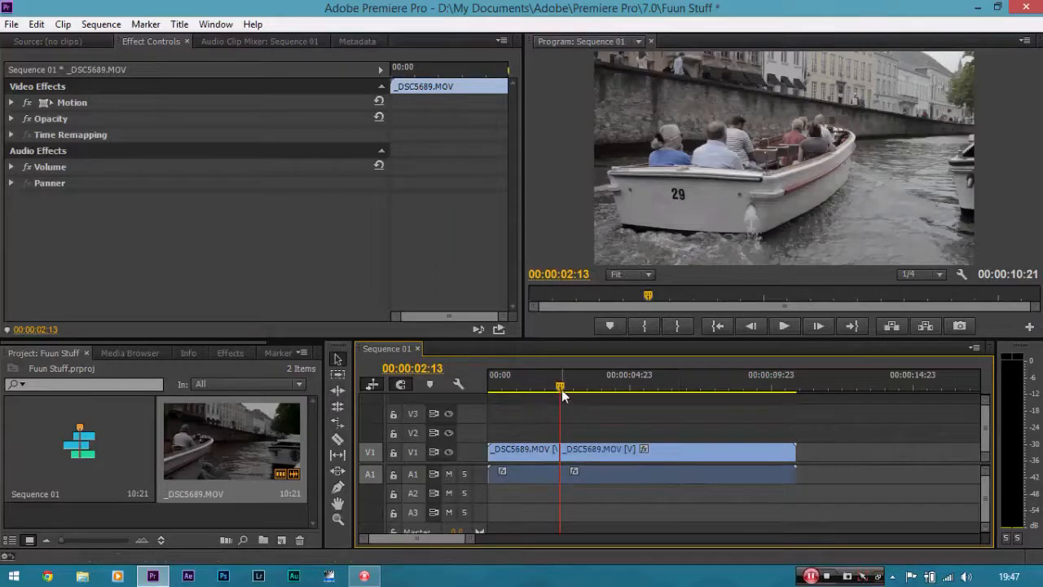
drag(562, 389, 588, 391)
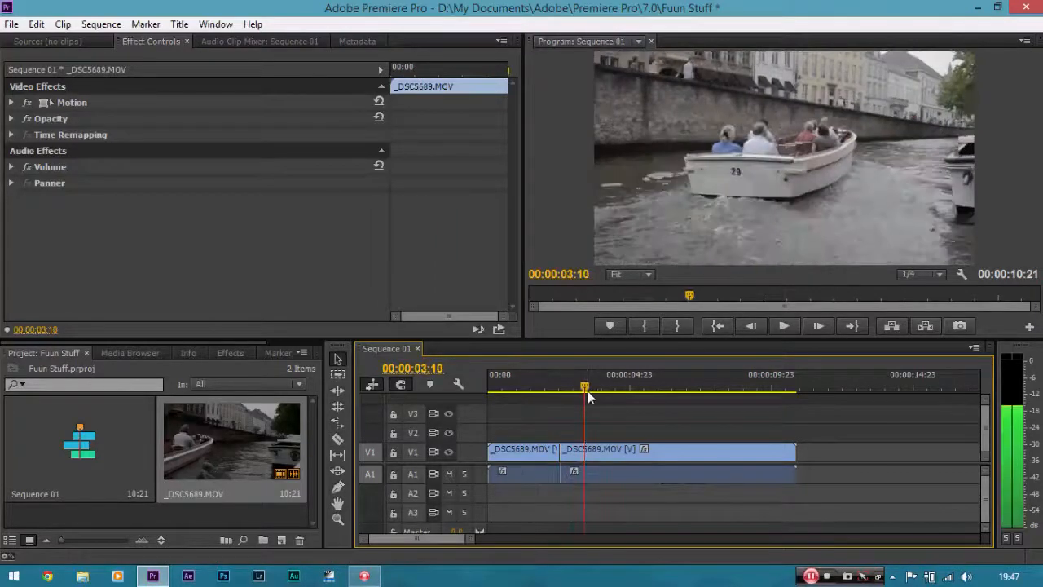
click(533, 449)
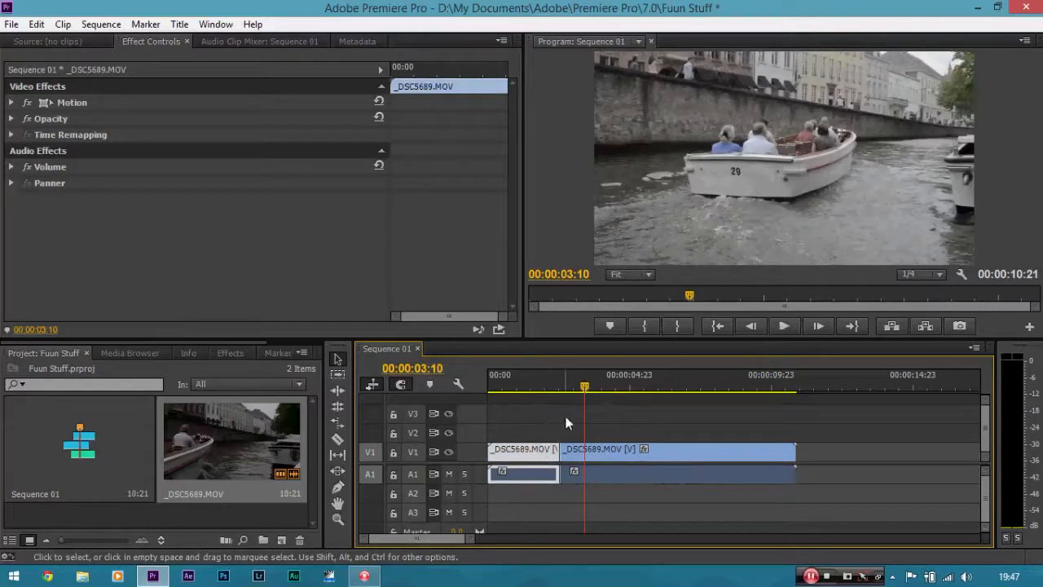
key(Delete)
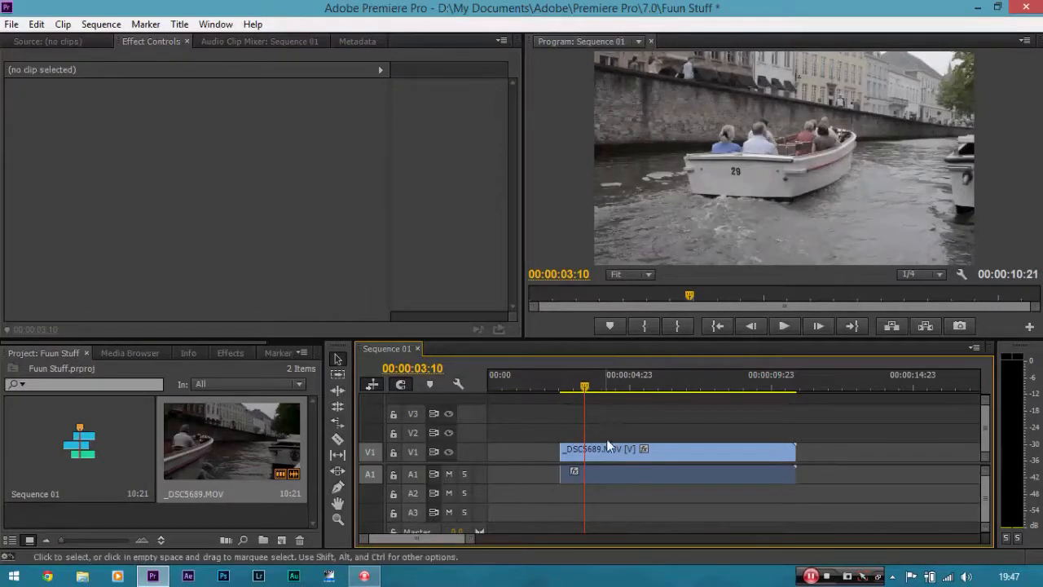
- Move the remaining clip to the start of track V1 and trim its end to 00:00:06:06
mouse_move(584, 386)
mouse_down()
mouse_move(515, 386)
mouse_move(586, 386)
mouse_up()
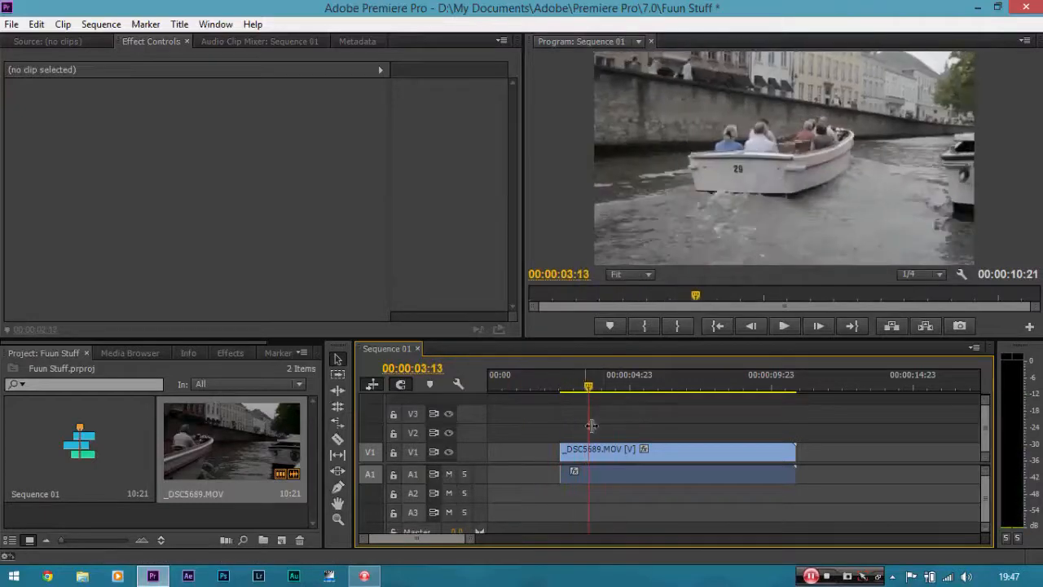
drag(628, 451, 539, 427)
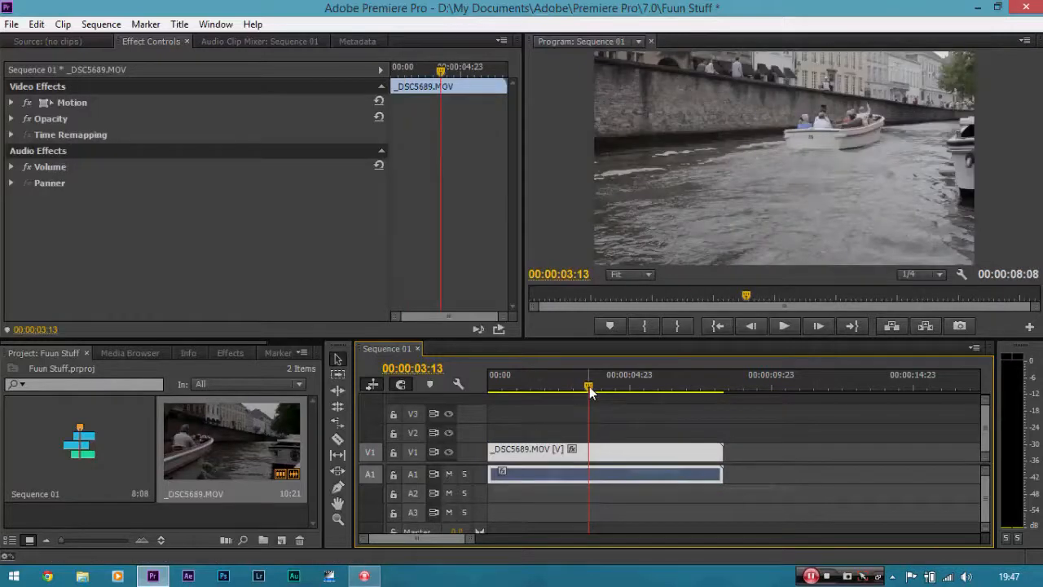
drag(591, 391, 665, 400)
click(731, 450)
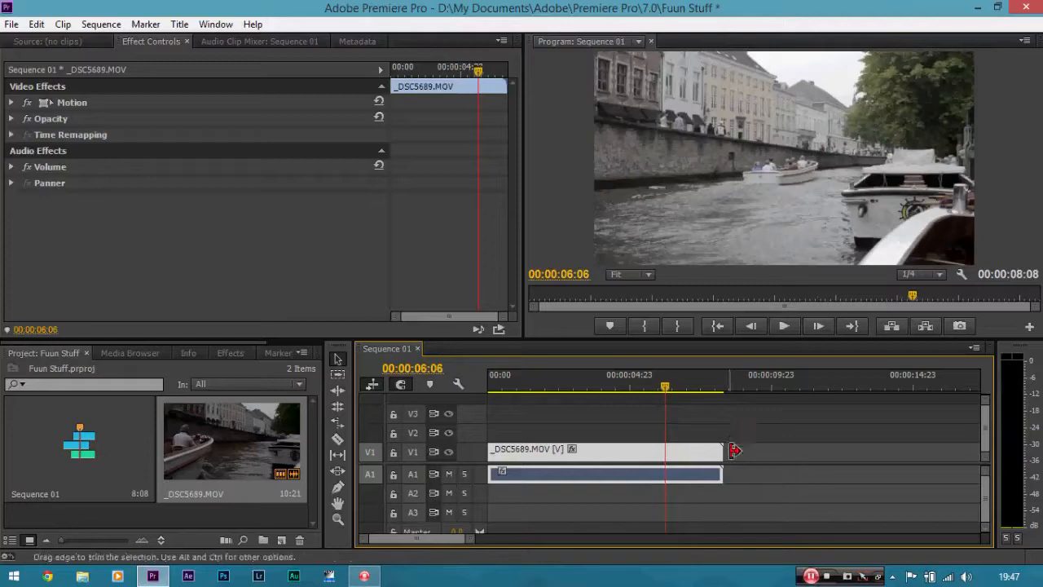
drag(731, 450, 664, 451)
drag(667, 384, 490, 383)
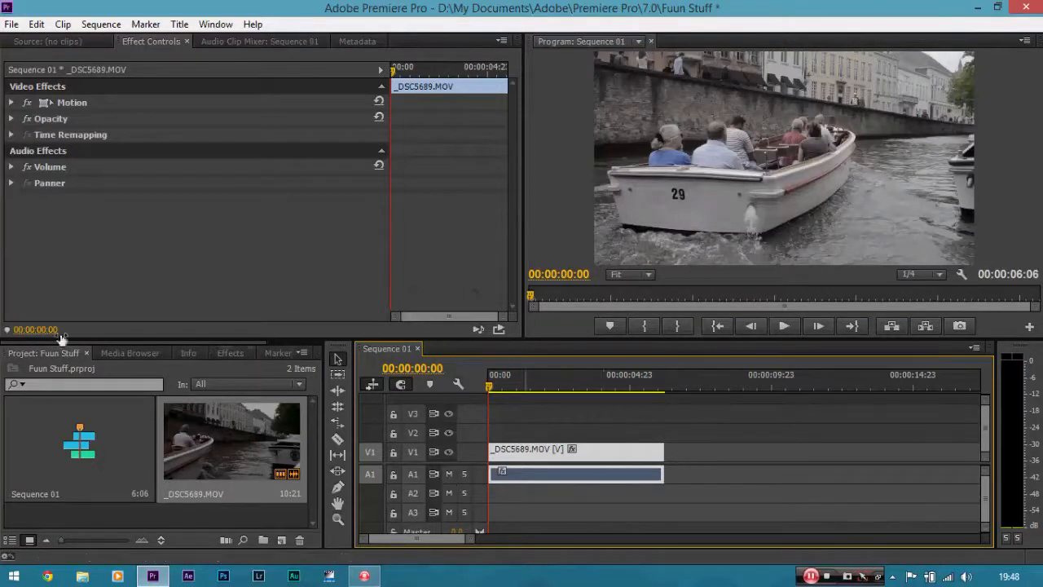
- Apply the Colorista II video effect from Magic Bullet Colorista to the _DSC5689.MOV clip on V1
click(227, 353)
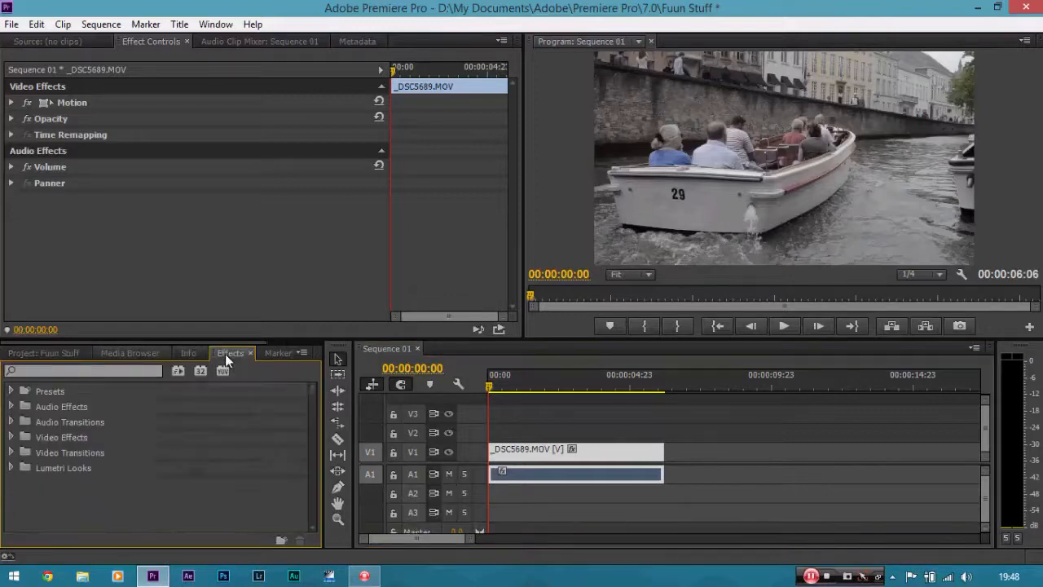
click(11, 438)
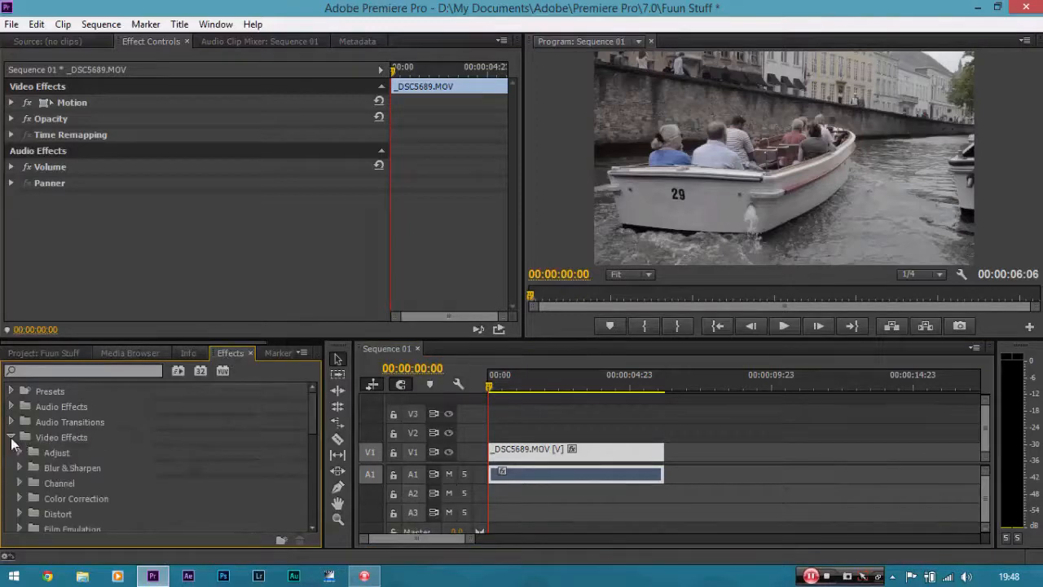
drag(312, 417, 310, 466)
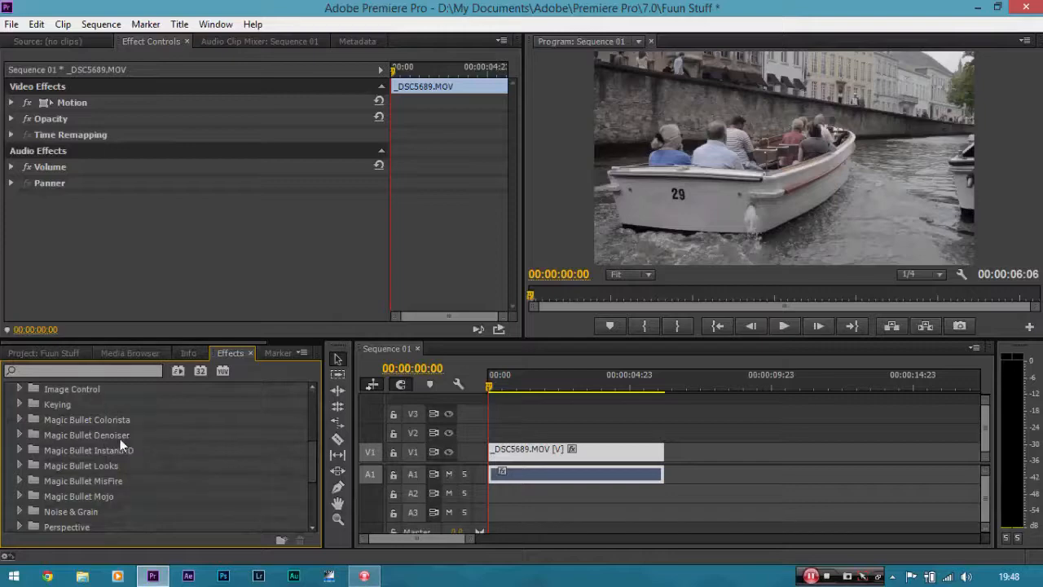
click(22, 419)
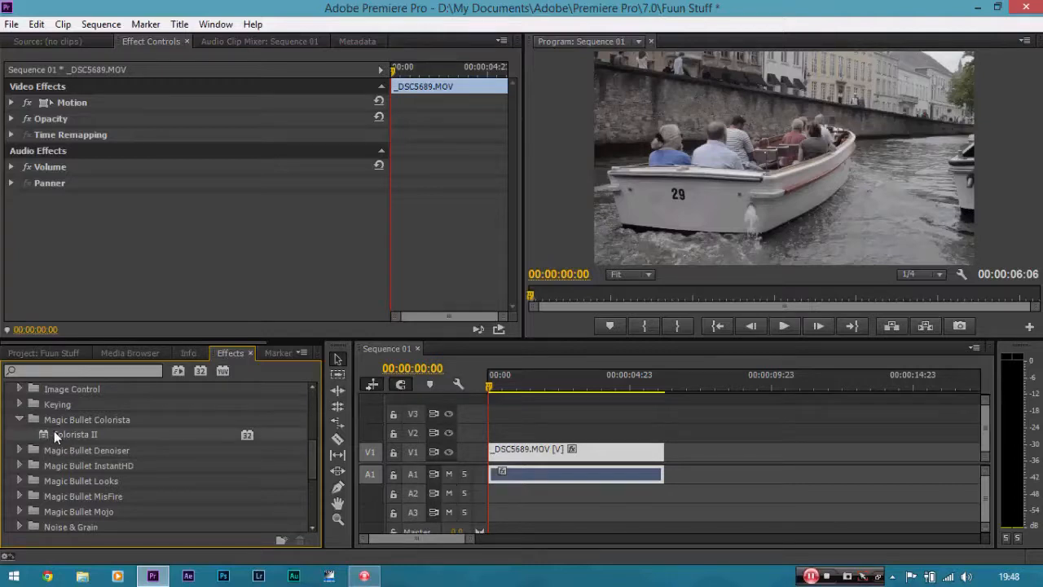
drag(56, 438, 518, 451)
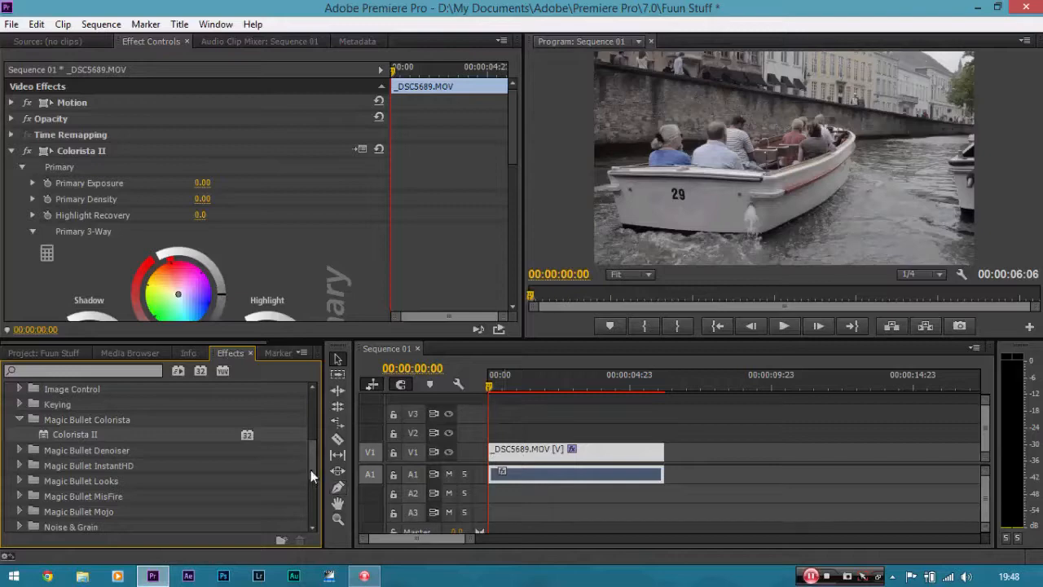
- Browse the Color Correction video effects down to Fast Color Corrector
drag(310, 469, 329, 423)
click(21, 484)
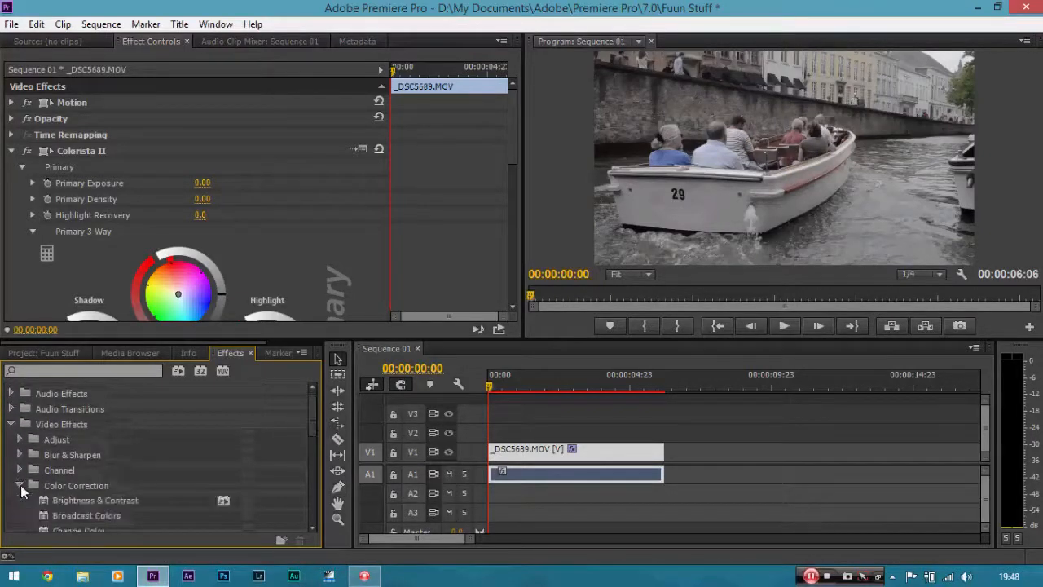
drag(313, 401, 313, 431)
drag(127, 462, 173, 471)
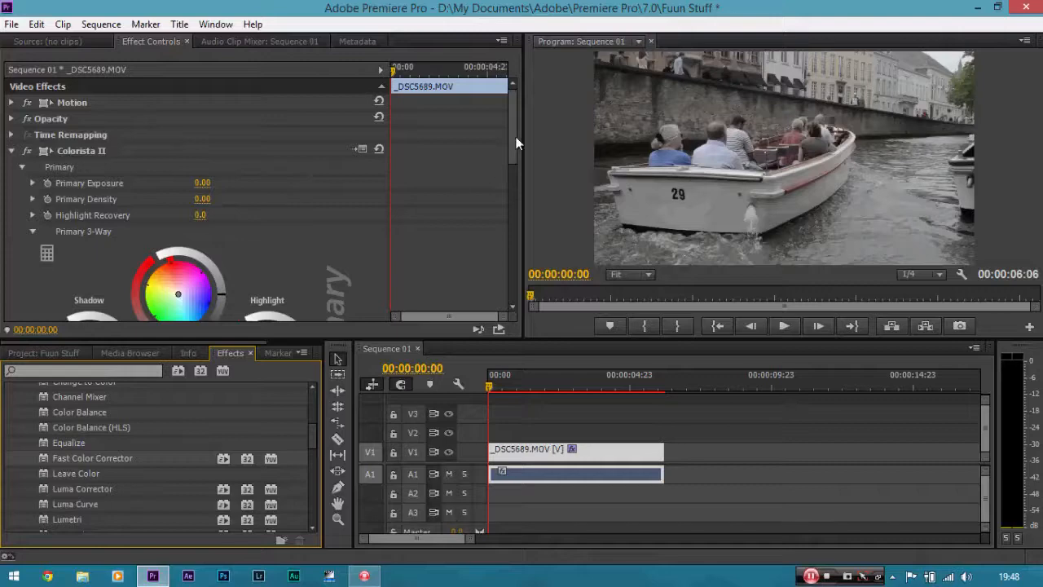
- Shift Colorista II's primary shadows toward blue and midtones toward orange, and set Primary Saturation to 100
drag(510, 125, 519, 171)
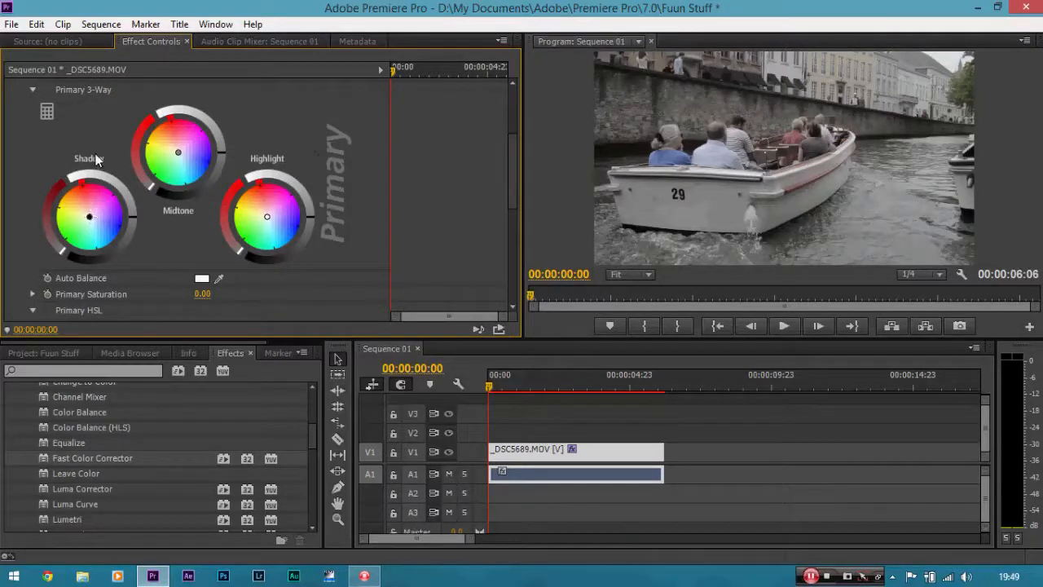
drag(89, 216, 102, 225)
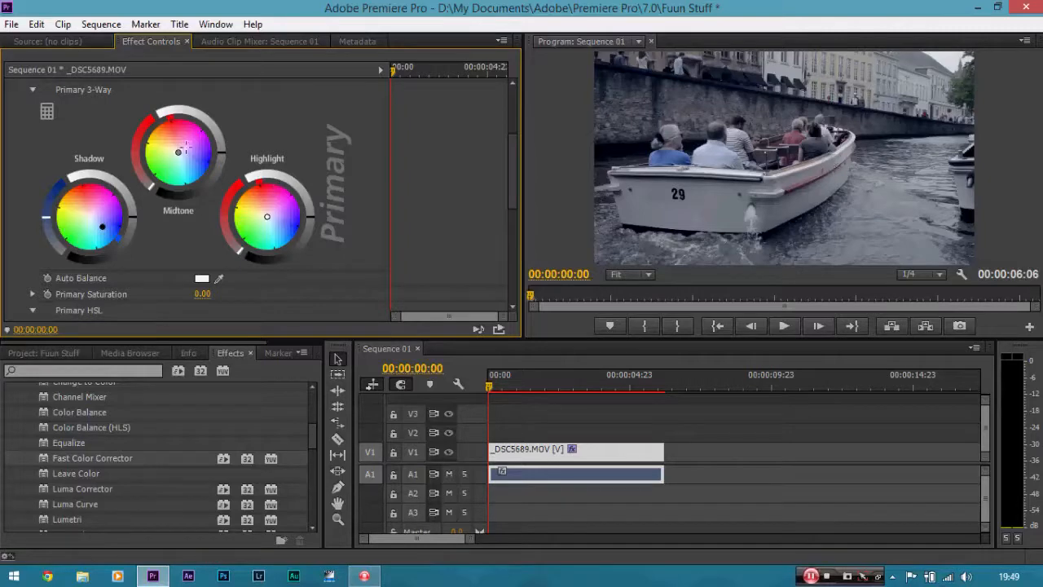
drag(179, 151, 166, 138)
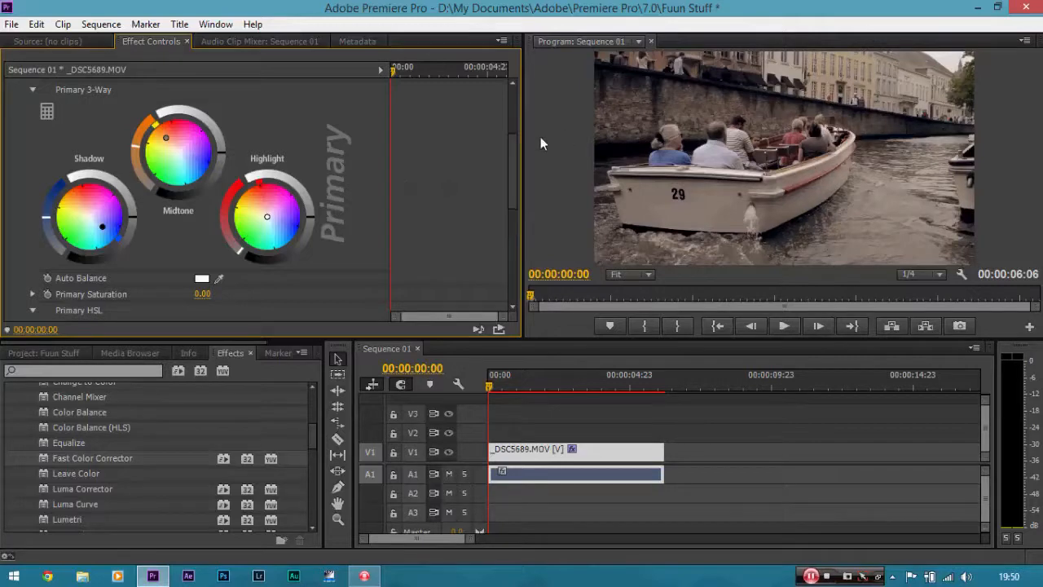
drag(512, 161, 512, 174)
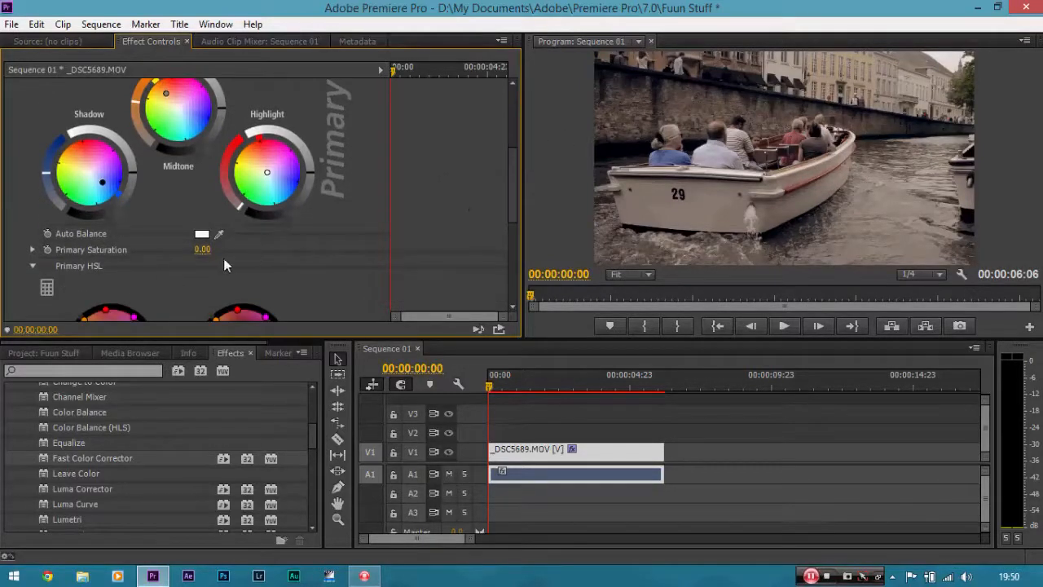
drag(200, 251, 283, 251)
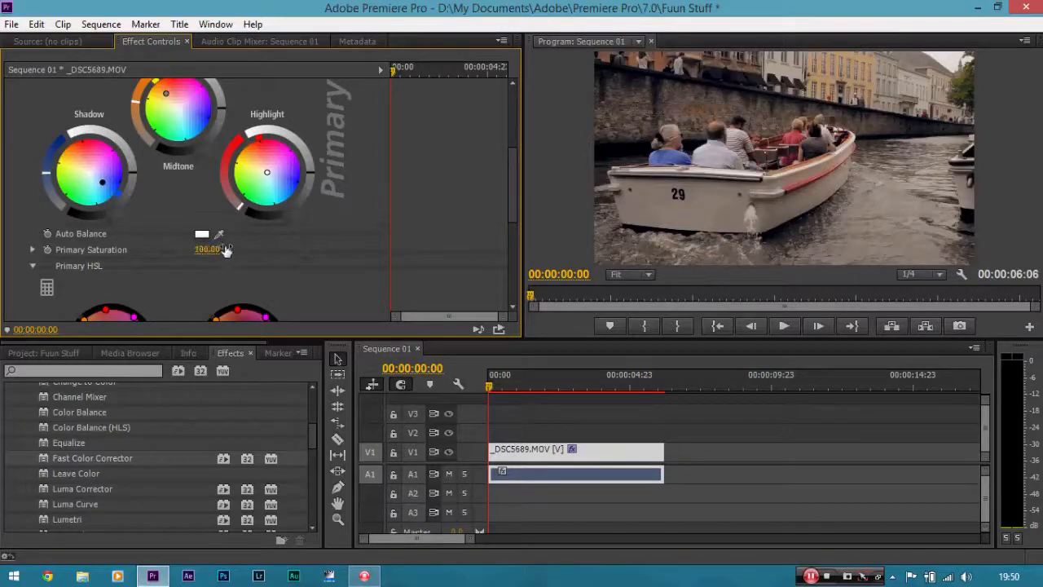
- Darken the midtones slightly and brighten the highlights with the luminance rings of Colorista II's Primary 3-Way wheels
drag(512, 199, 511, 182)
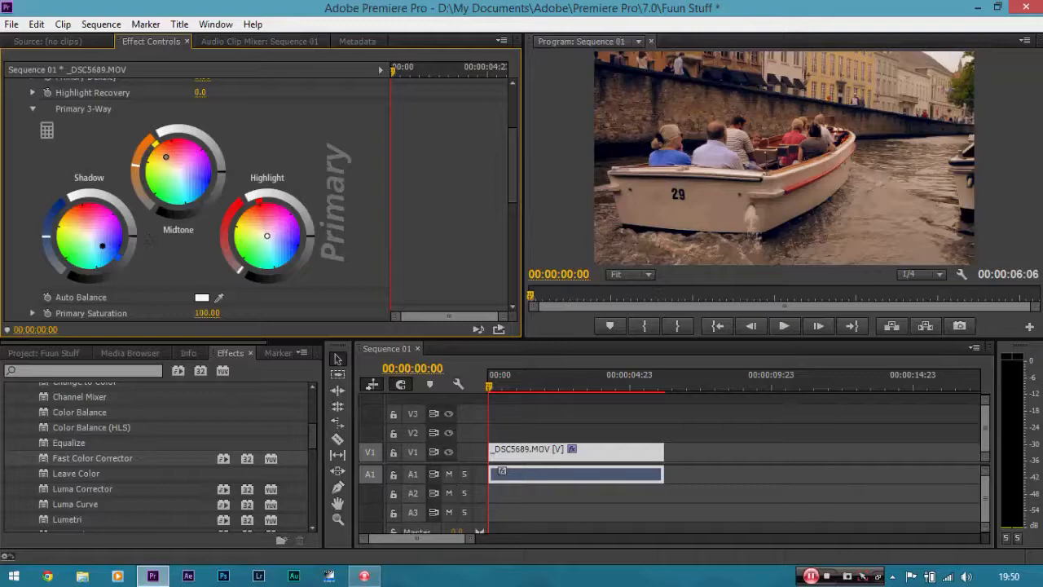
drag(132, 235, 132, 243)
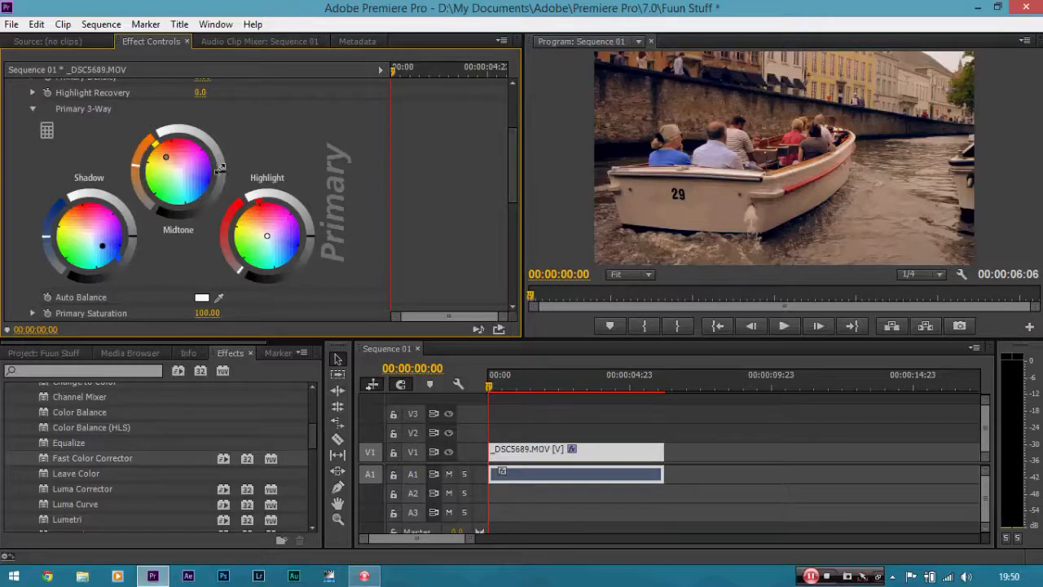
drag(222, 174, 218, 187)
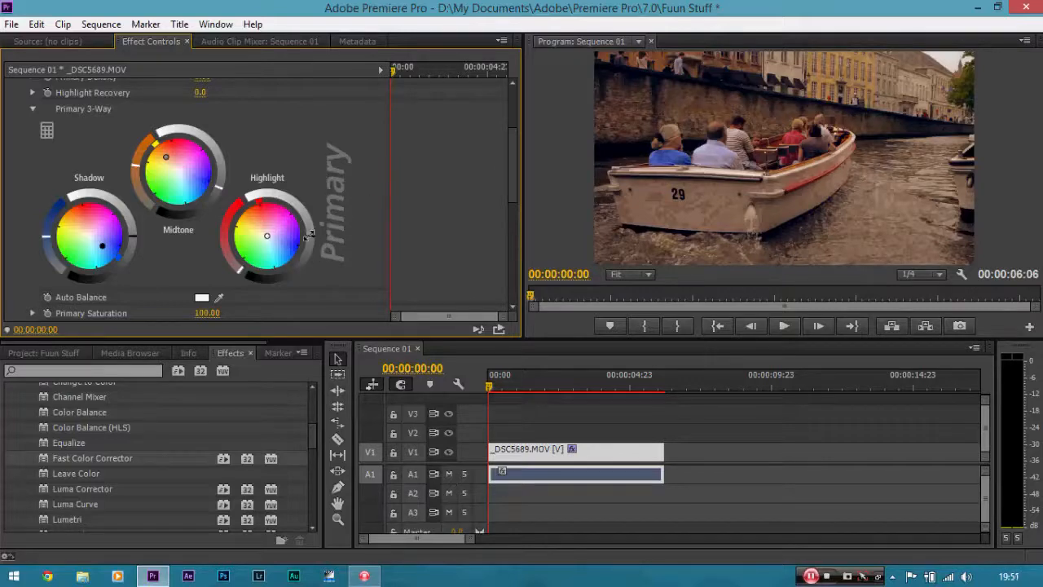
drag(310, 236, 308, 220)
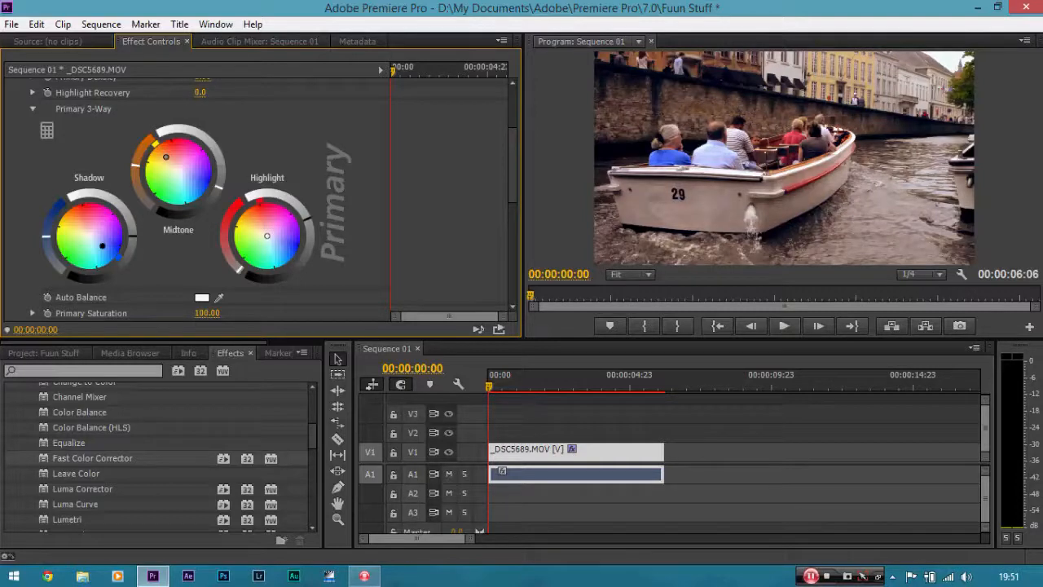
drag(308, 219, 307, 216)
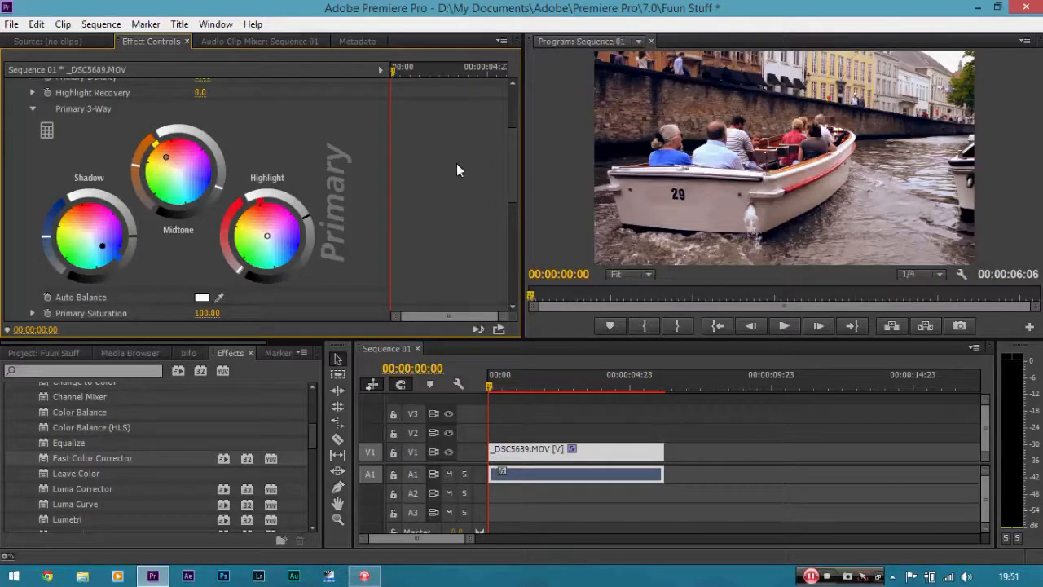
- Compare the clip with and without the Colorista II grade, leaving the effect enabled, and review its primary settings
drag(517, 176, 517, 125)
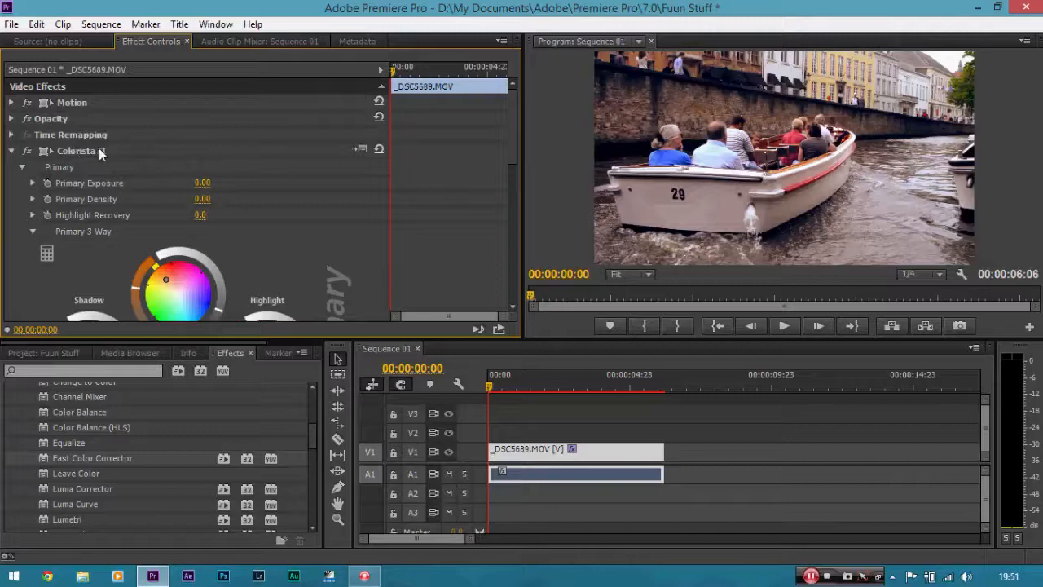
click(27, 153)
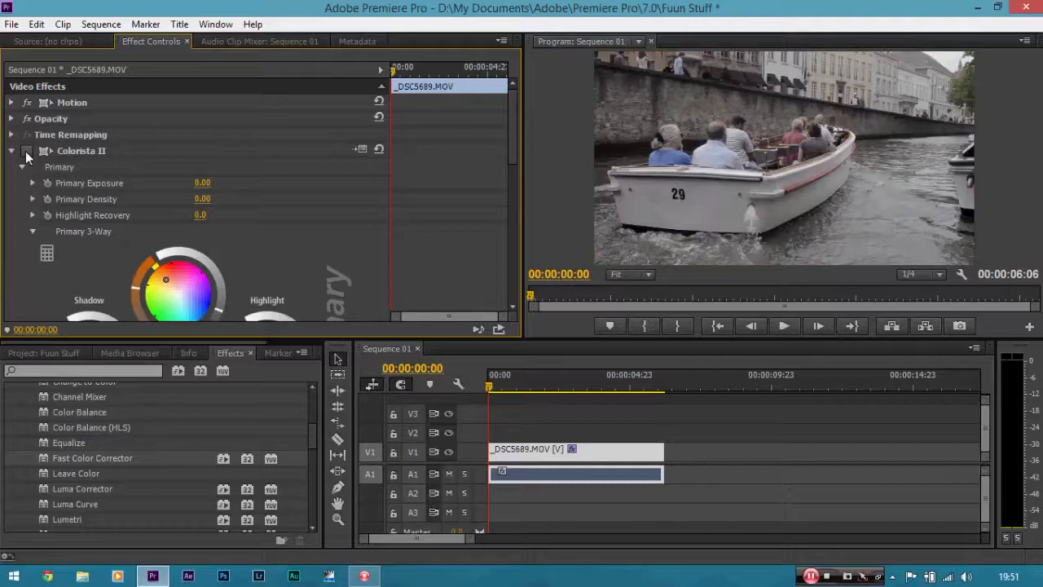
click(27, 153)
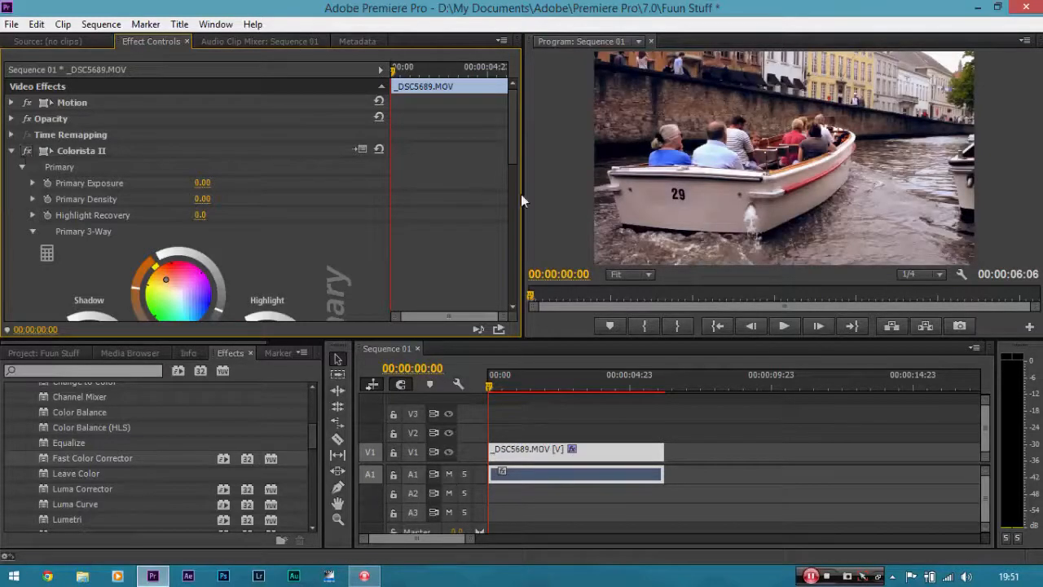
scroll(518, 193, down, 4)
scroll(519, 193, up, 2)
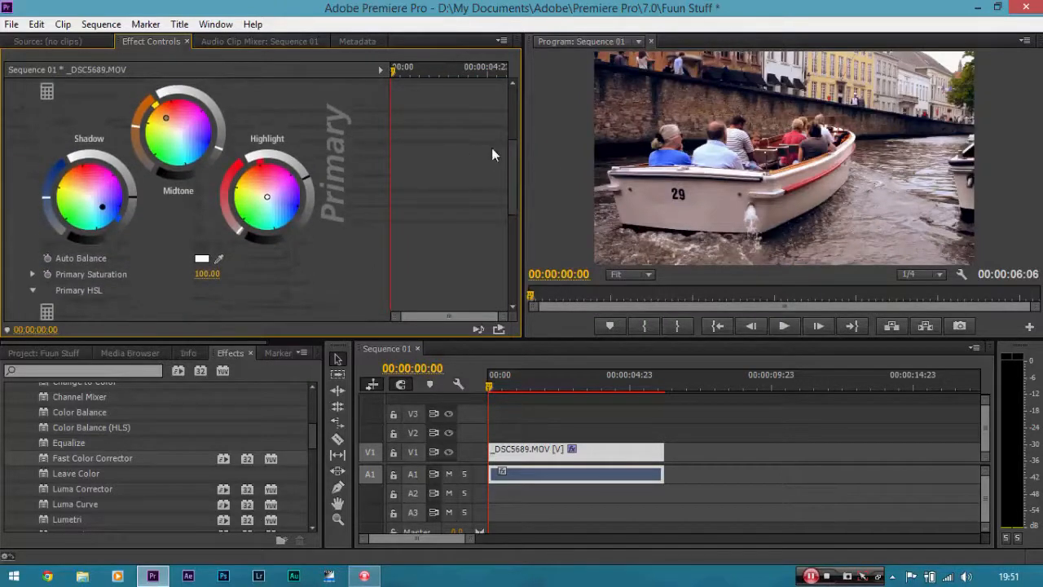
scroll(509, 122, up, 6)
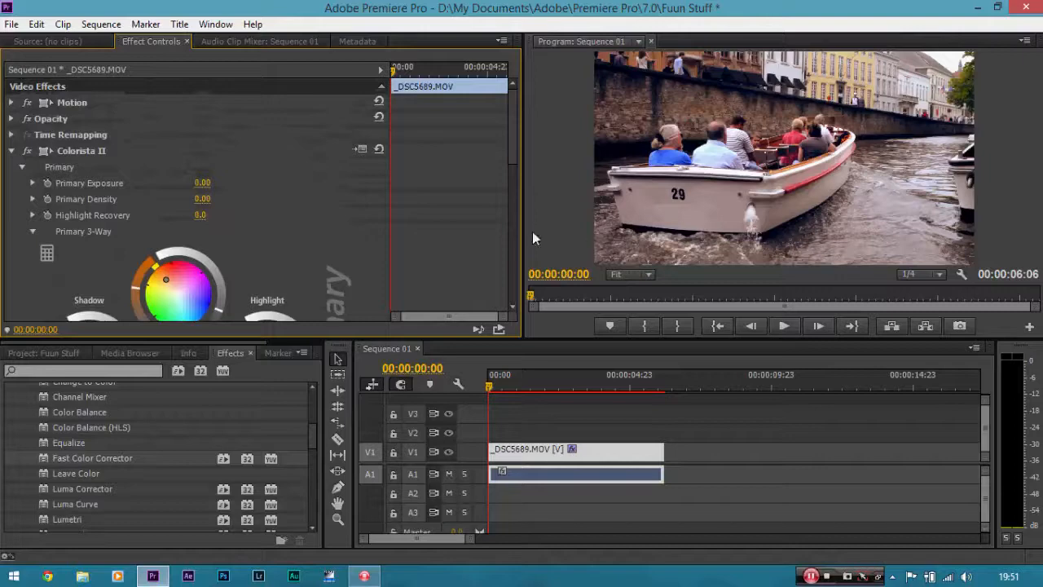
- Enlarge the program preview to 150% on the dark canal wall and compare that area with and without Colorista II
click(644, 275)
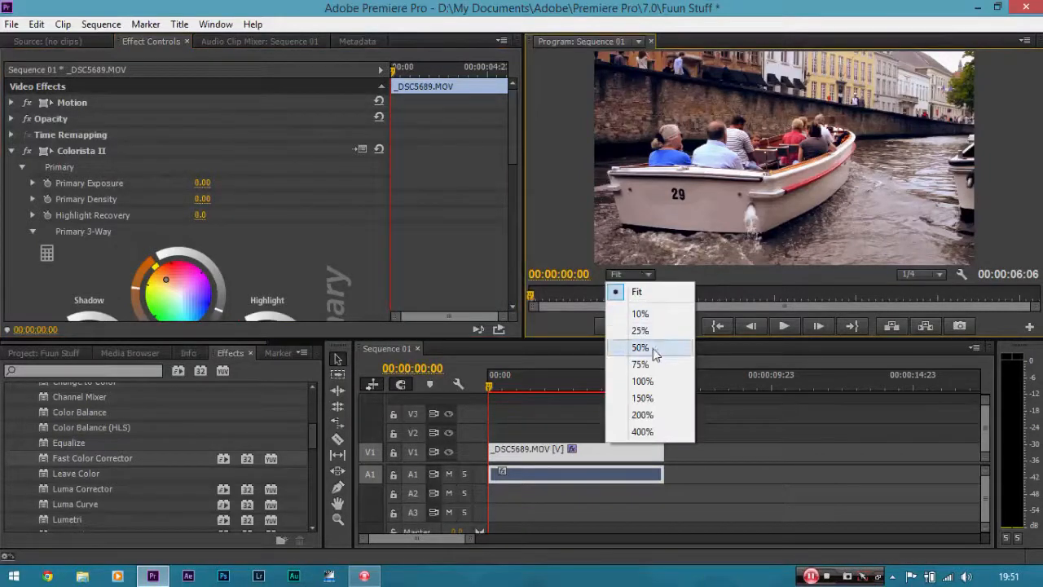
click(647, 399)
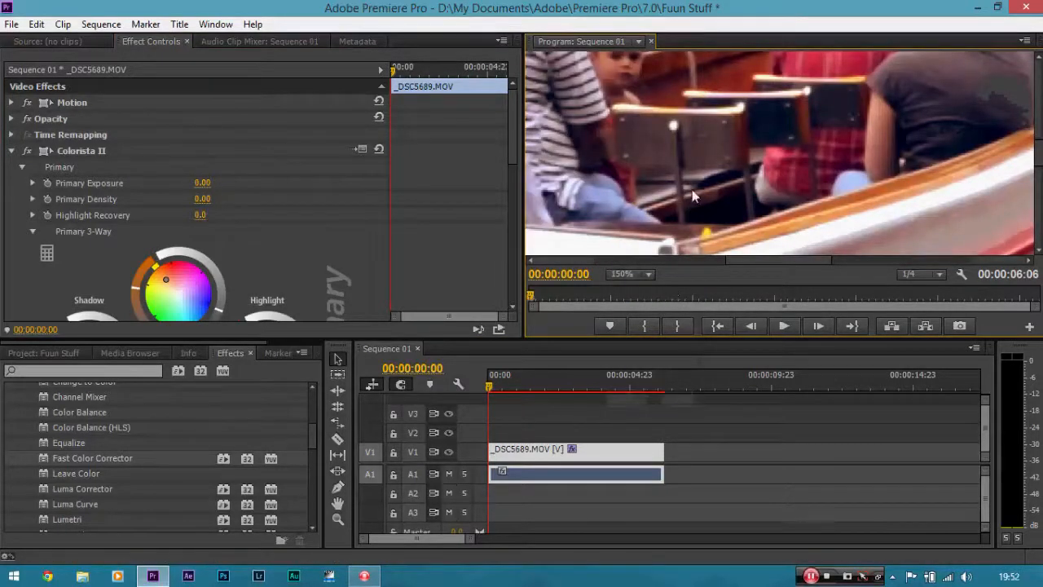
key(h)
drag(632, 170, 892, 179)
drag(689, 158, 729, 131)
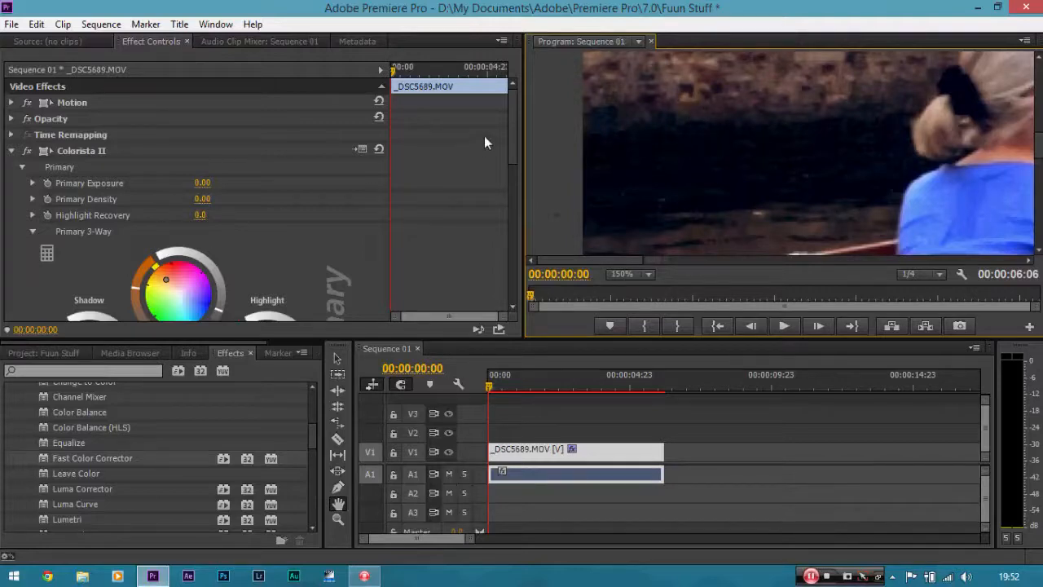
drag(514, 132, 497, 170)
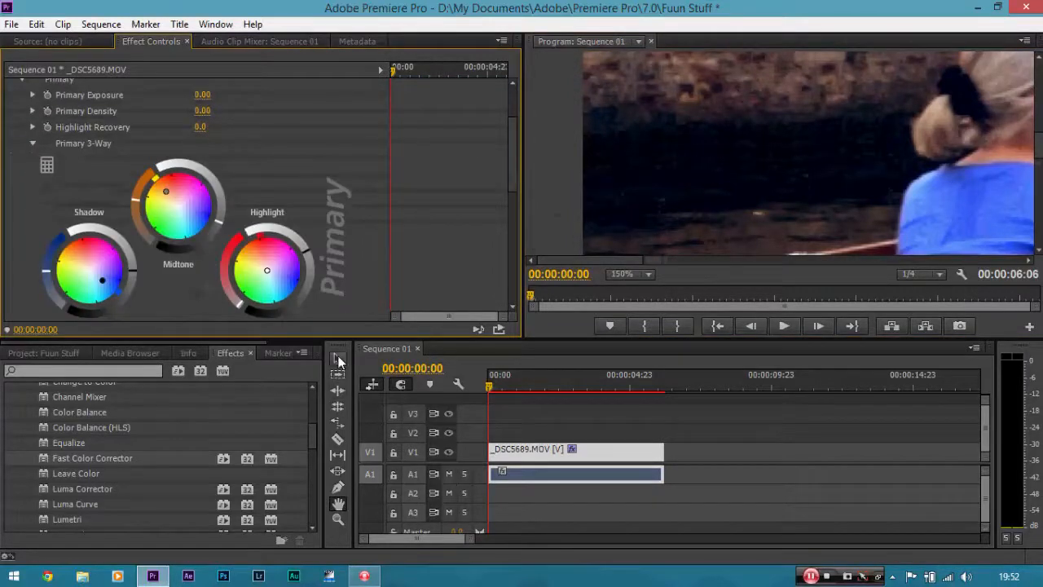
scroll(513, 152, up, 3)
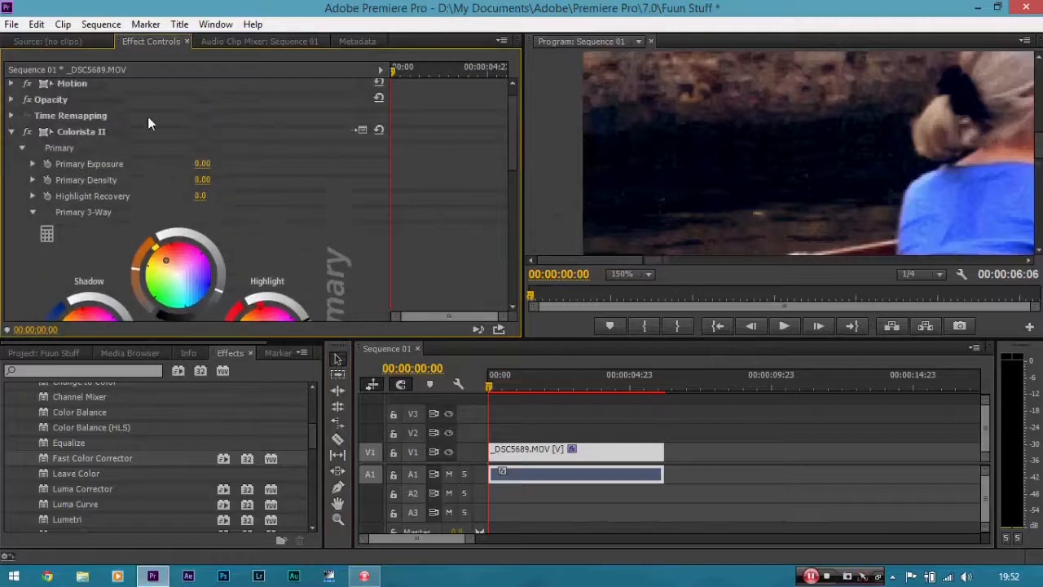
click(27, 132)
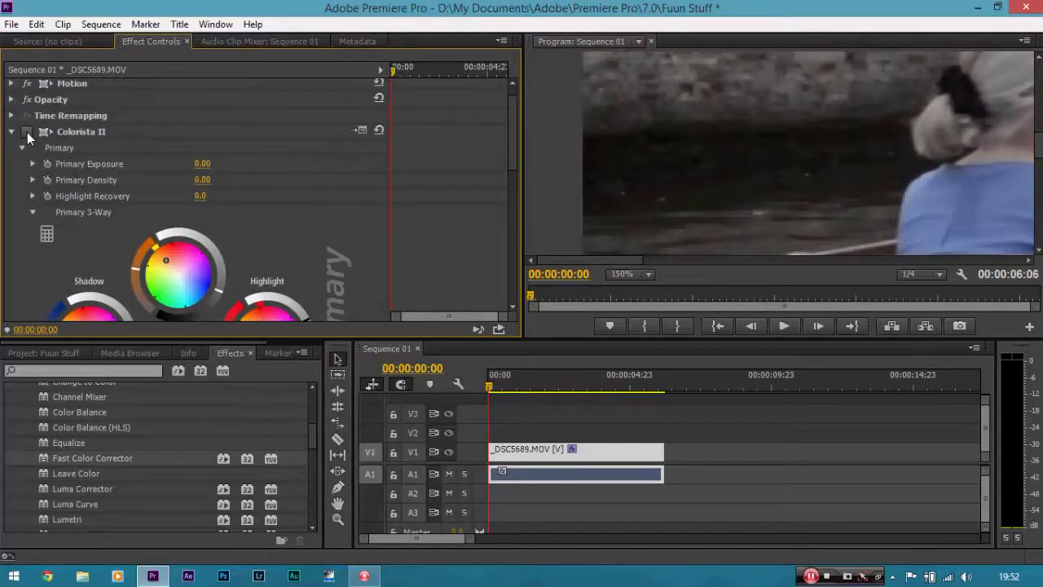
click(27, 132)
click(27, 132)
click(27, 132)
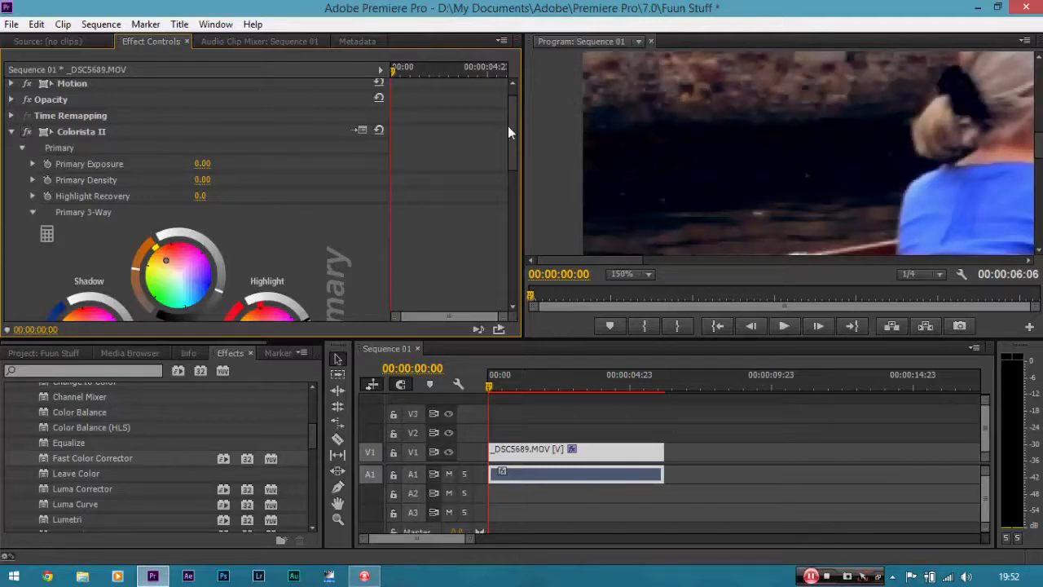
- Lift the shadows slightly with the luminance ring of Colorista II's Primary 3-Way Shadow wheel and compare the image with the effect switched off
drag(513, 126, 512, 155)
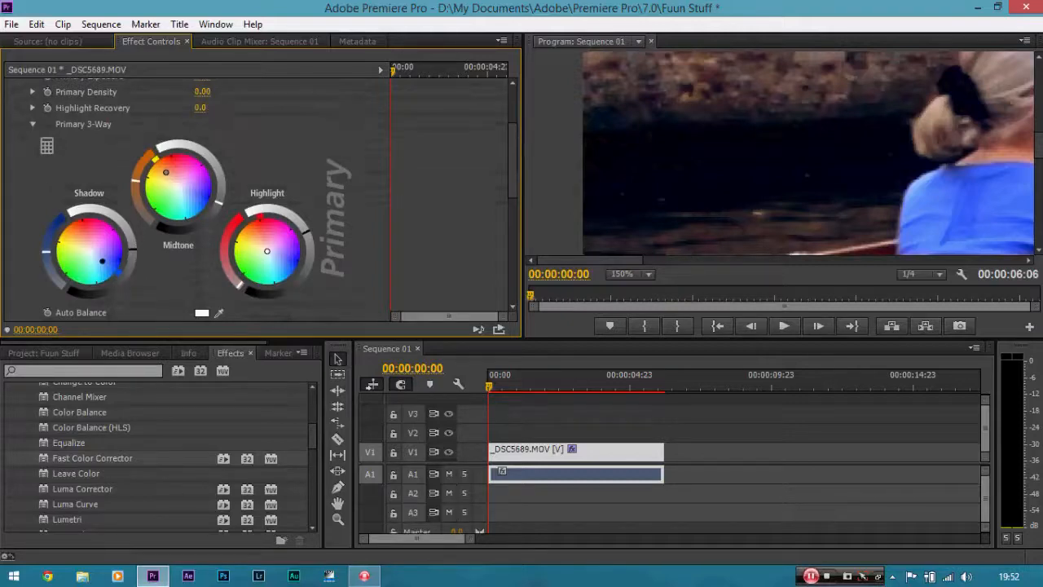
drag(132, 249, 132, 242)
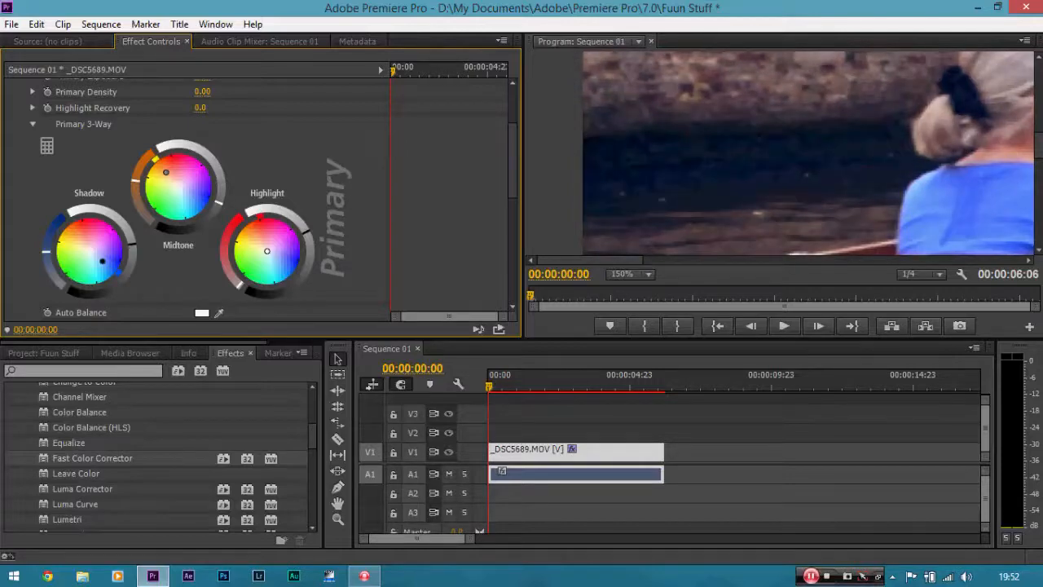
drag(515, 170, 515, 129)
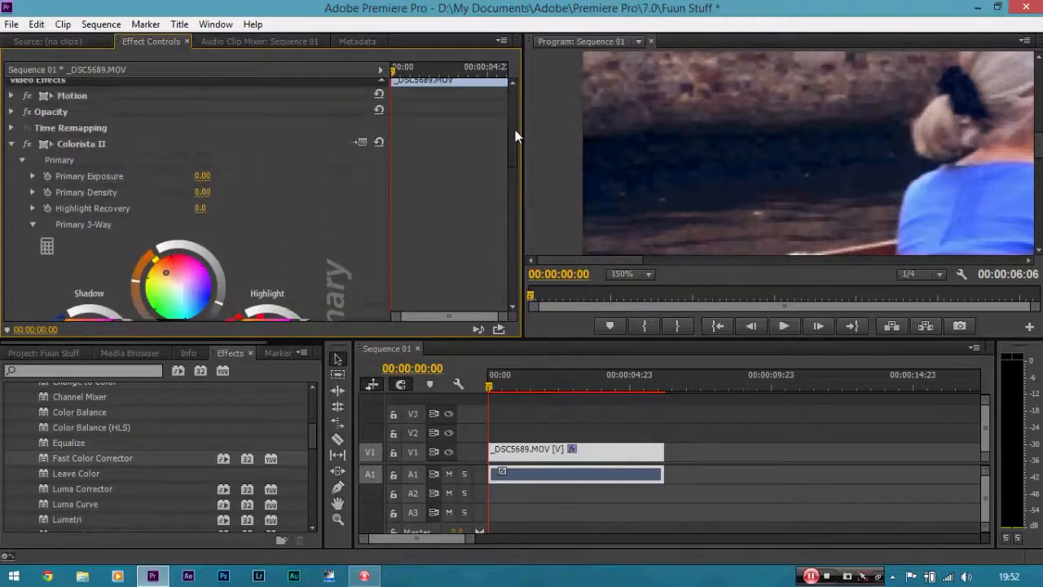
click(28, 153)
click(28, 153)
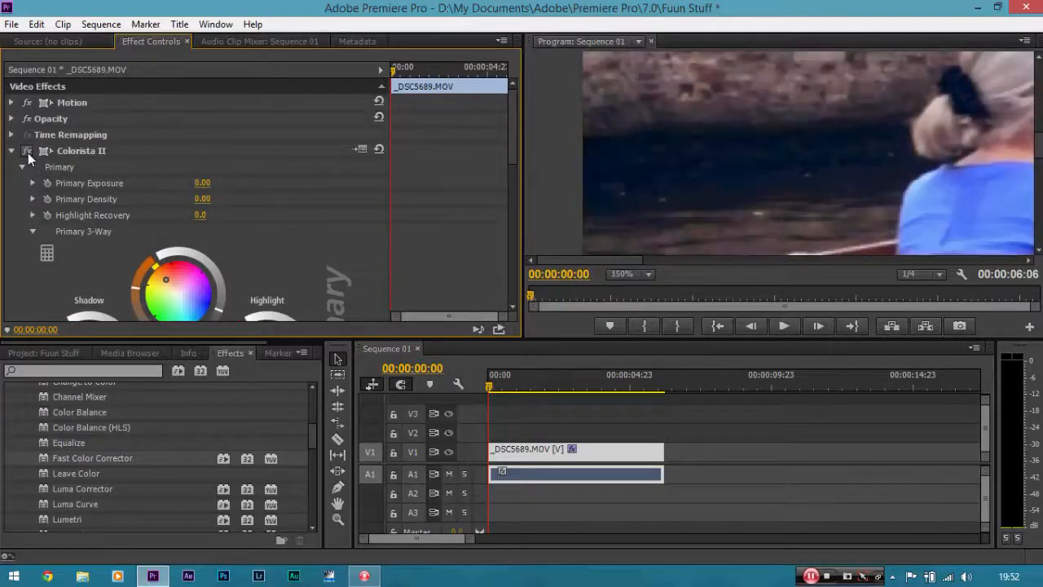
click(28, 153)
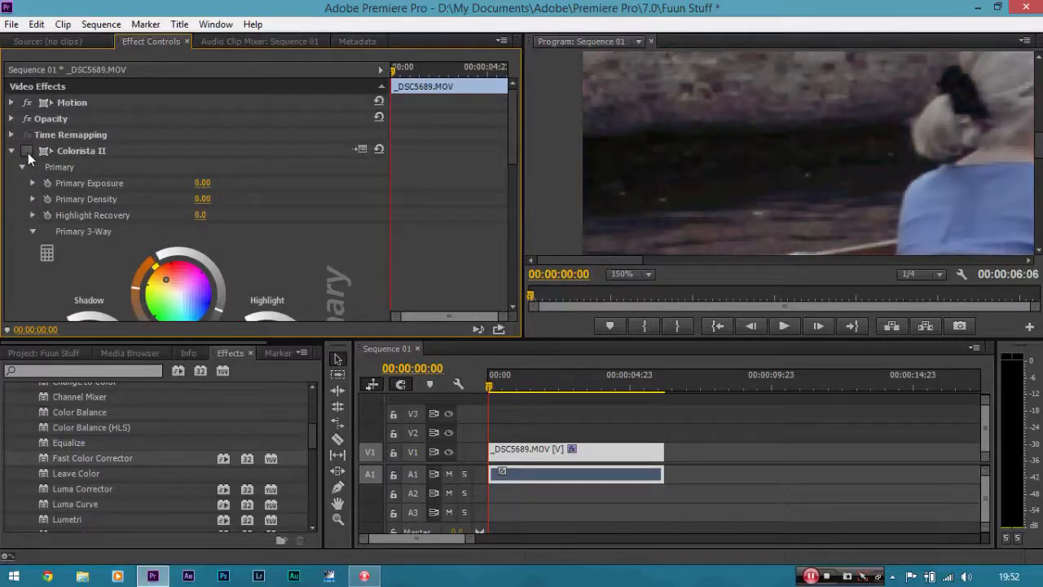
- Set the program preview magnification to Fit and re-enable the Colorista II effect
click(640, 276)
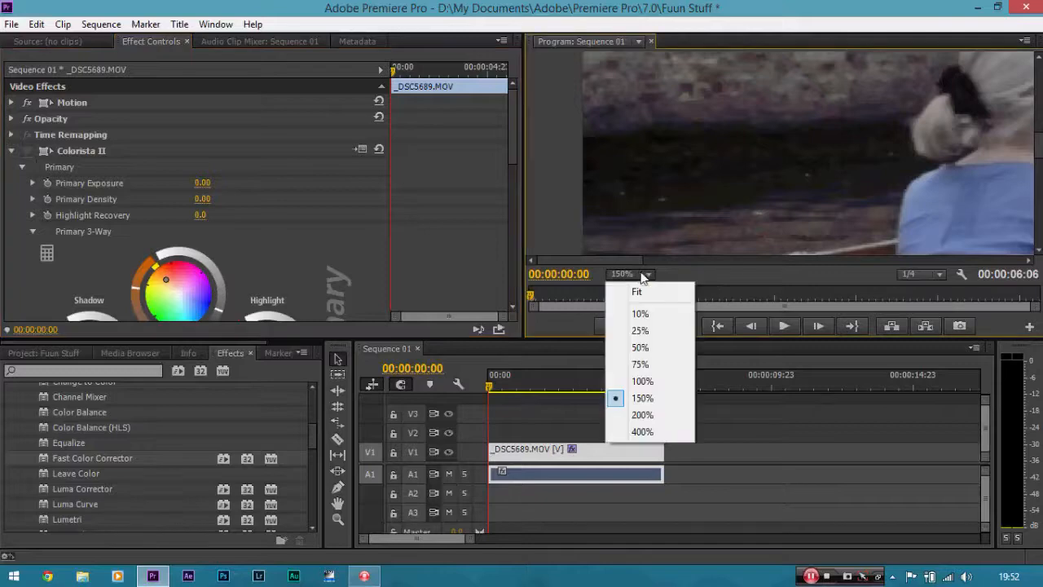
click(650, 293)
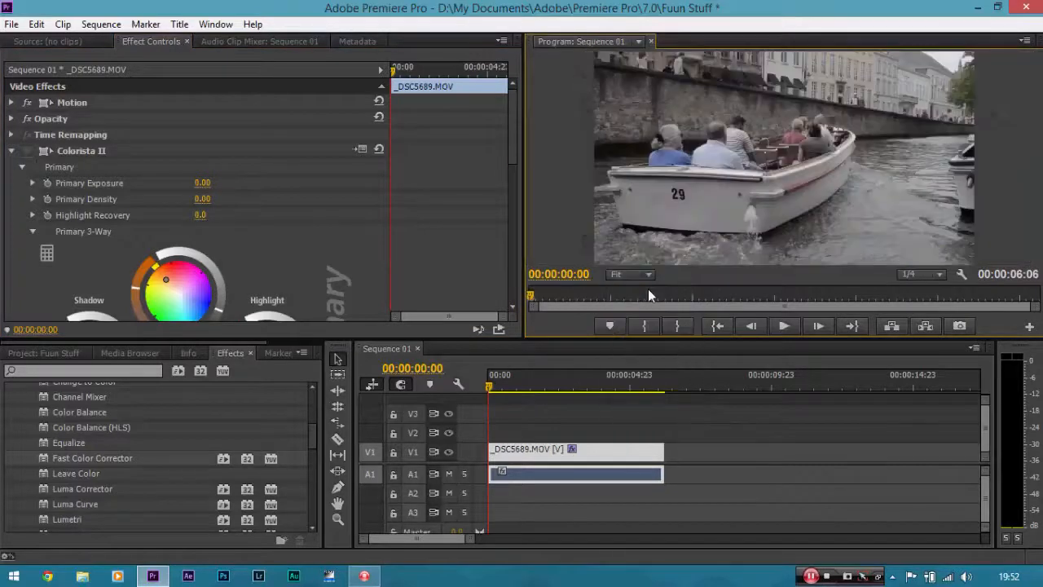
click(29, 151)
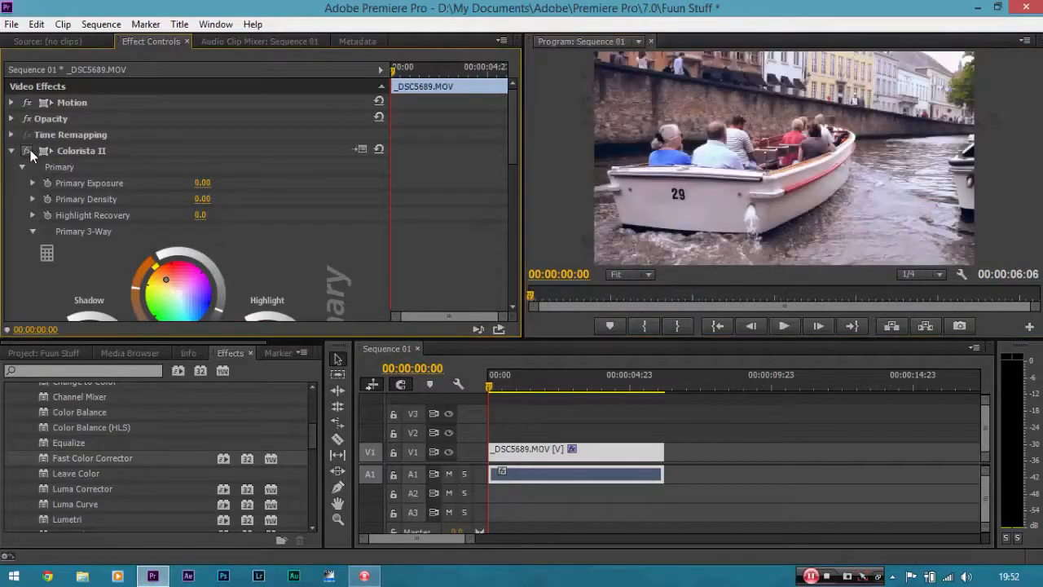
drag(514, 148, 512, 166)
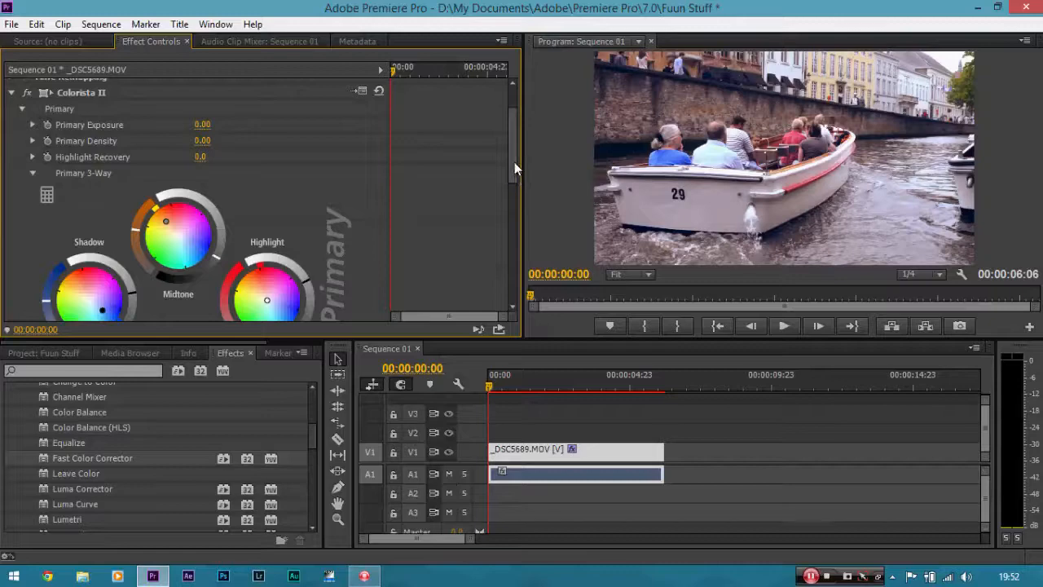
drag(514, 162, 506, 270)
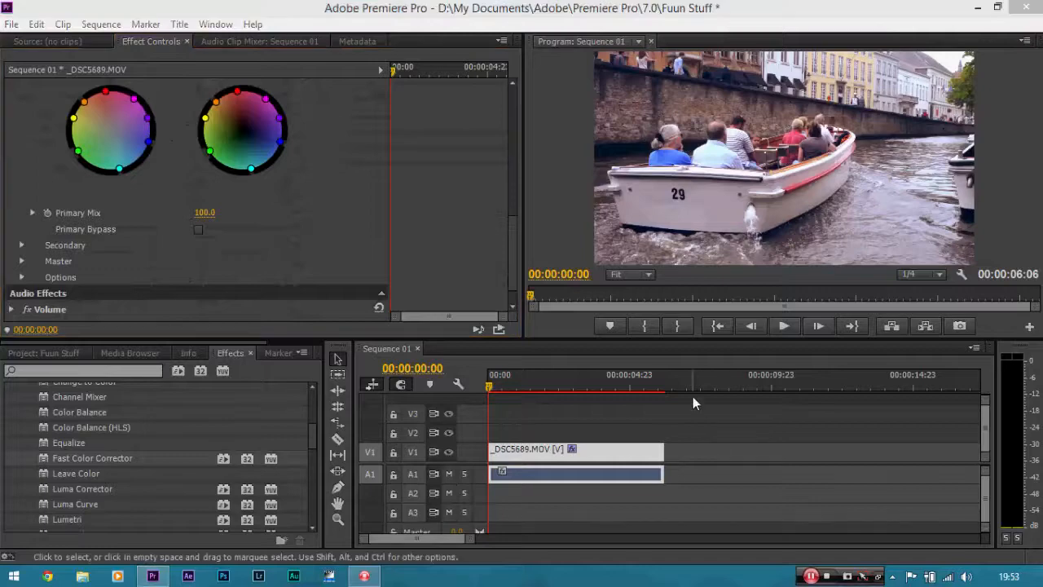
click(473, 208)
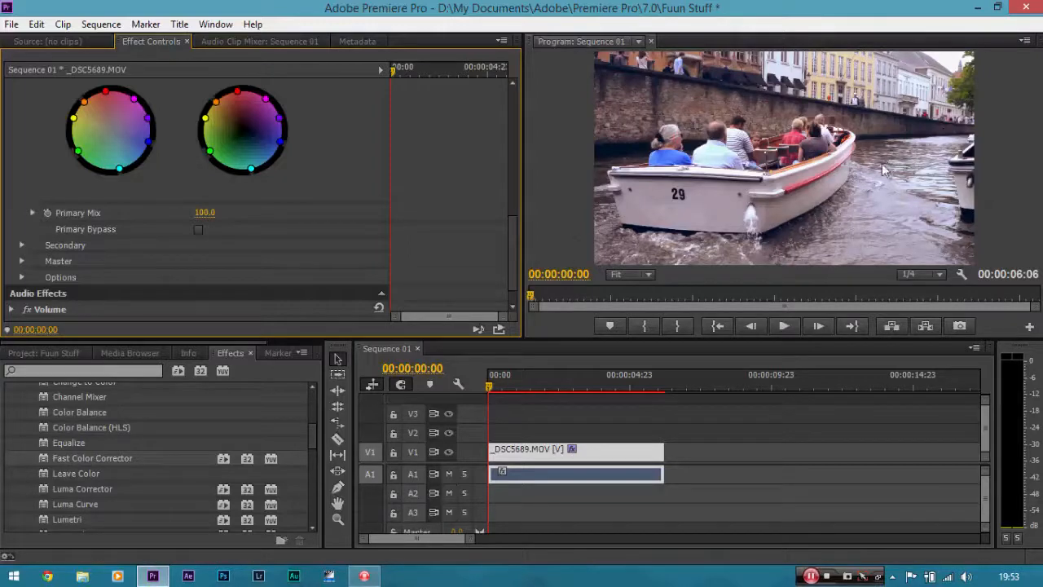
click(606, 455)
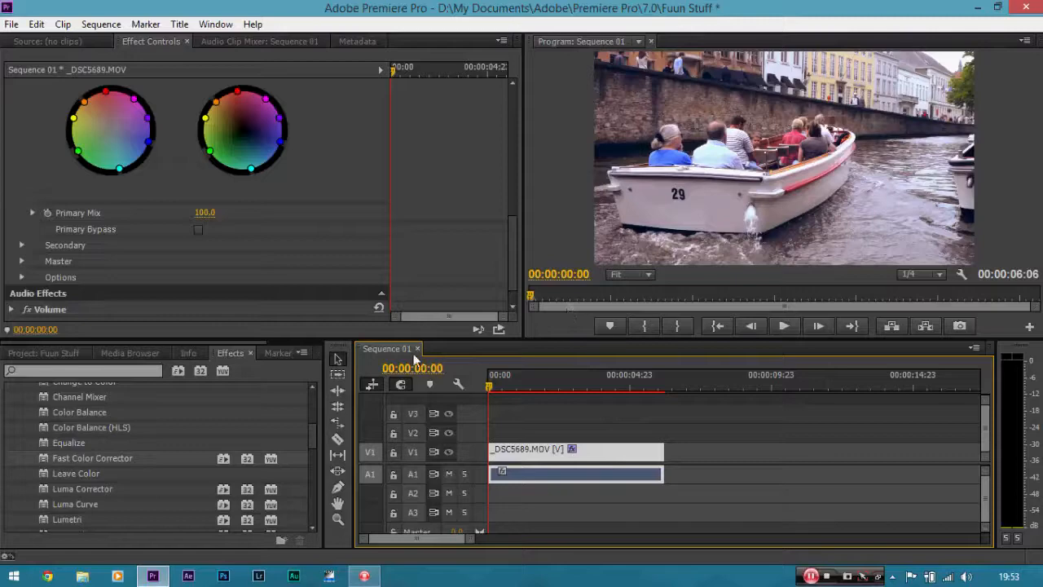
- Create a new sequence from the DSLR 1080p24 preset with its vertical frame size set to 800
click(8, 24)
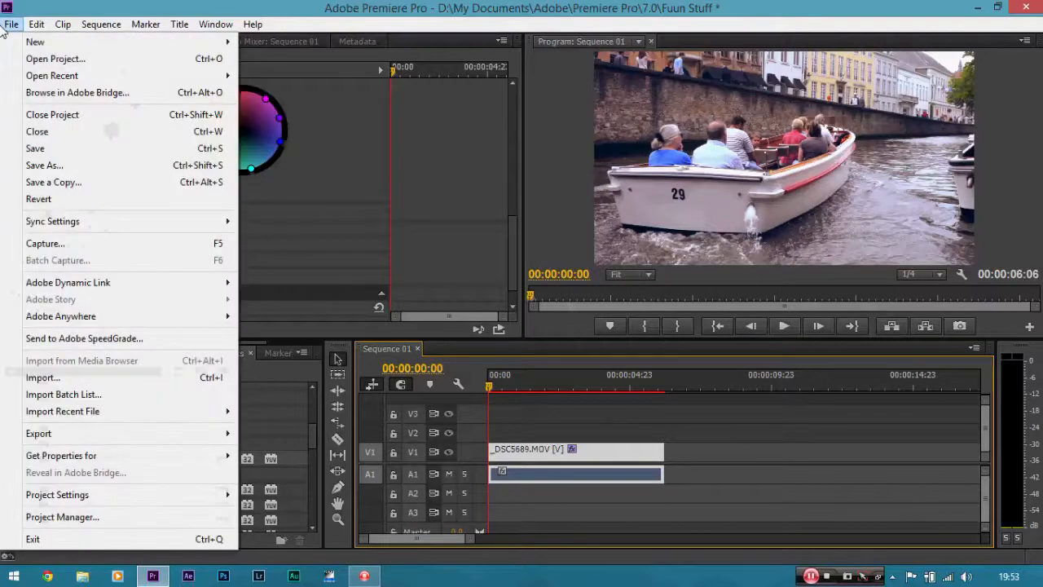
mouse_move(167, 44)
click(263, 60)
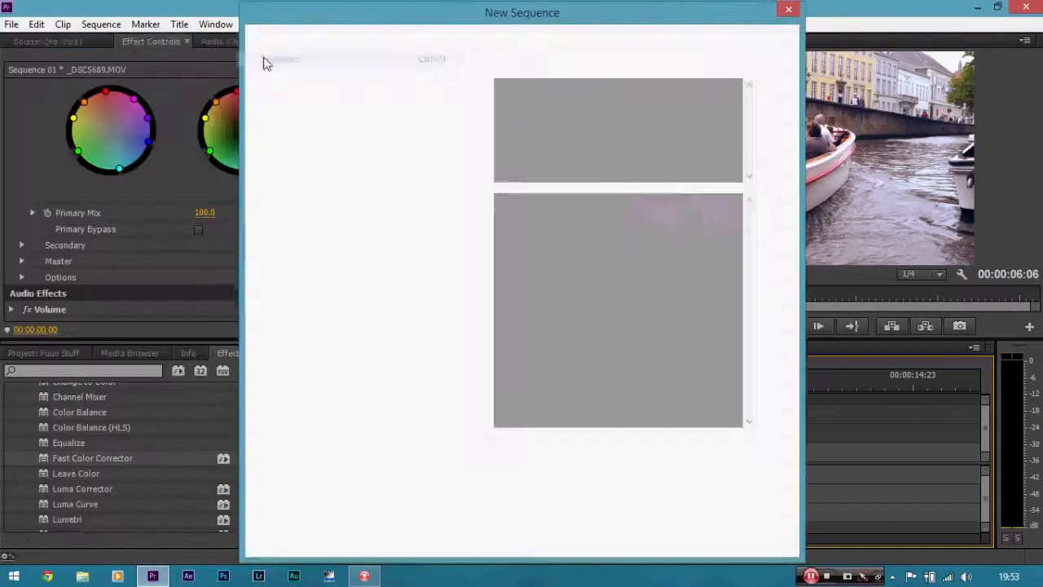
click(356, 171)
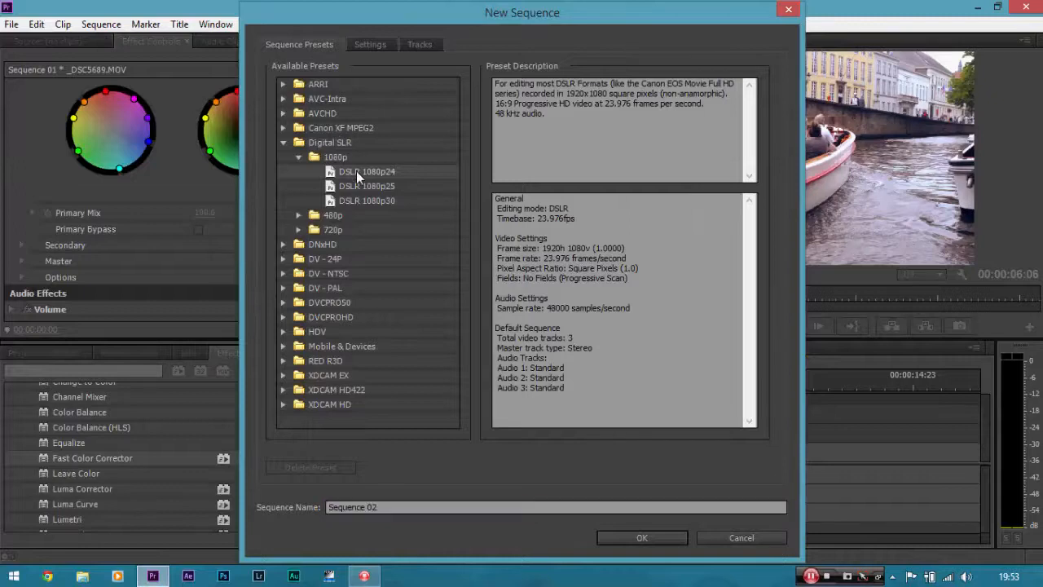
click(366, 46)
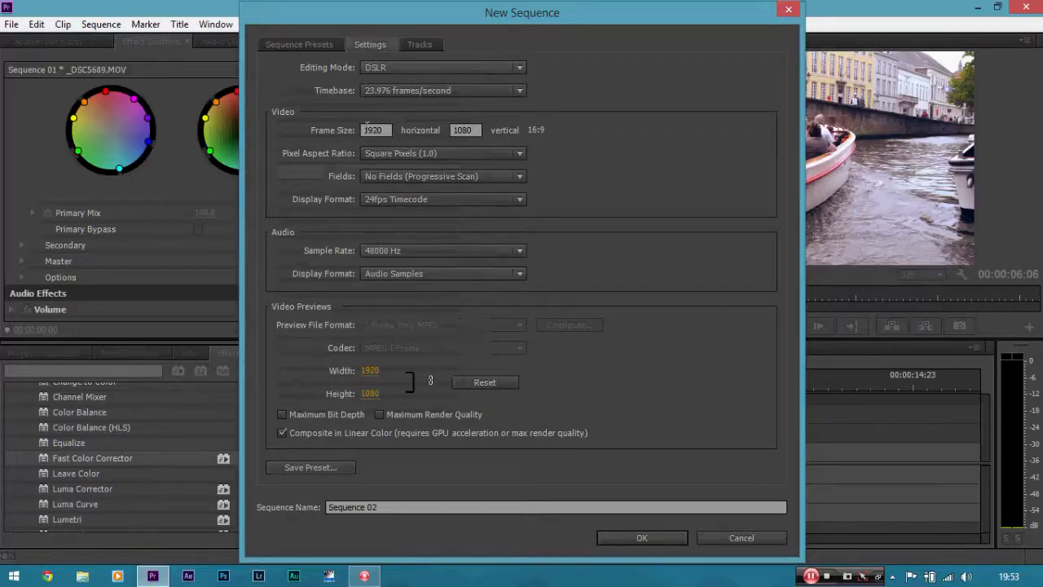
click(468, 129)
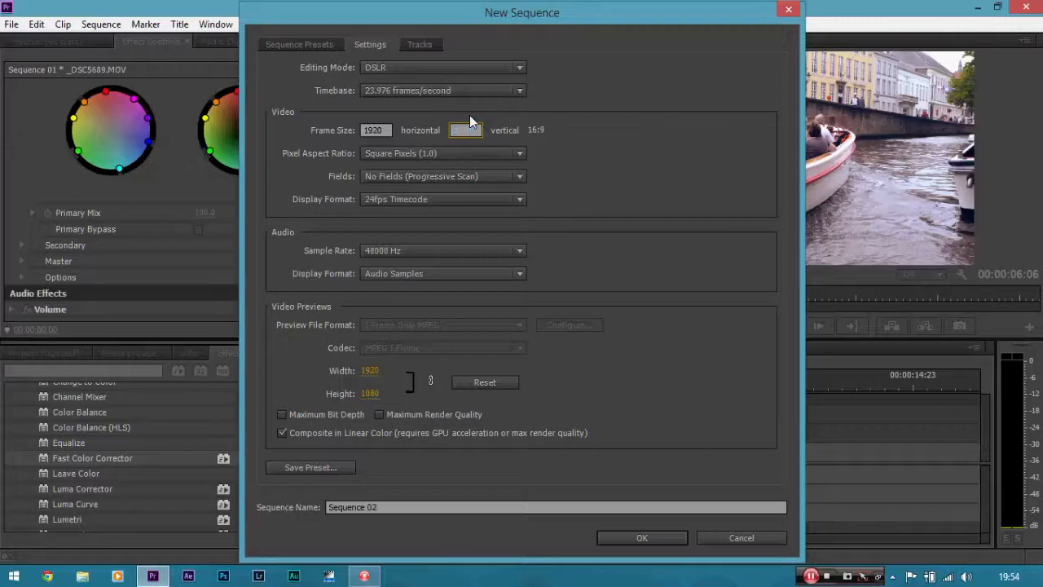
text(800)
click(702, 130)
click(651, 540)
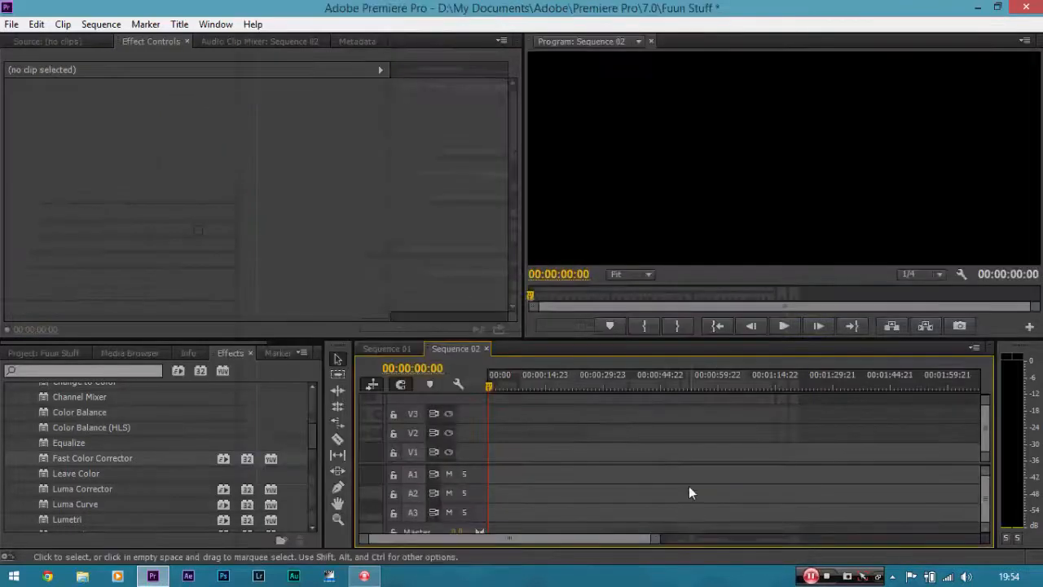
- Compare the frame shapes of Sequence 01 and the empty Sequence 02 by switching between them
click(401, 349)
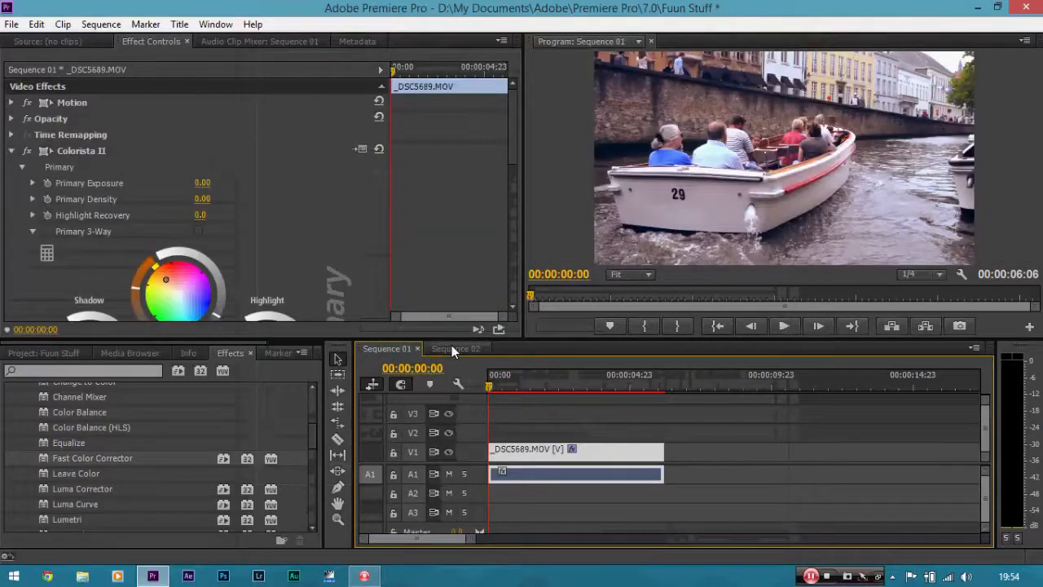
click(451, 346)
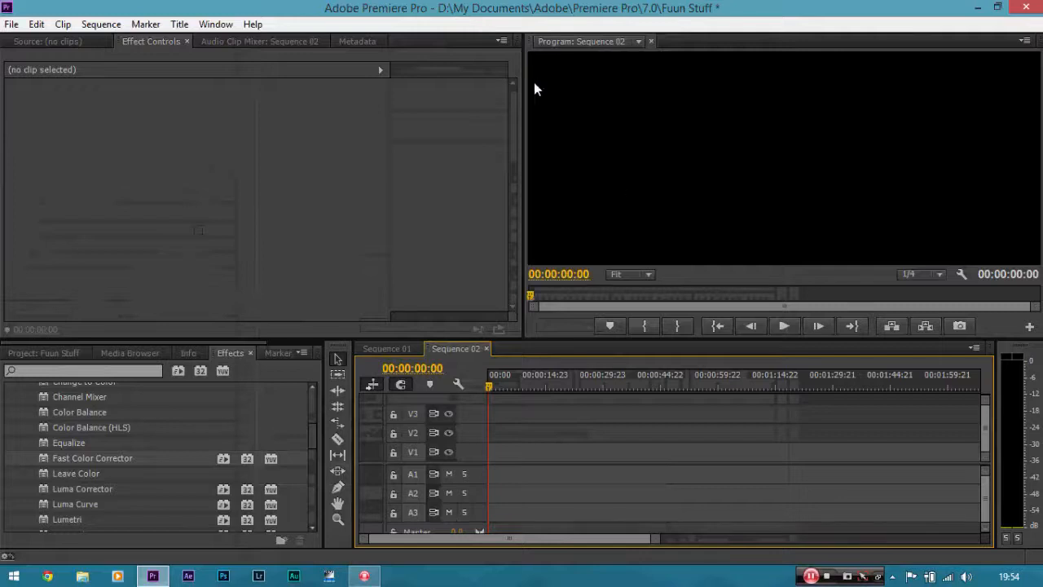
click(404, 349)
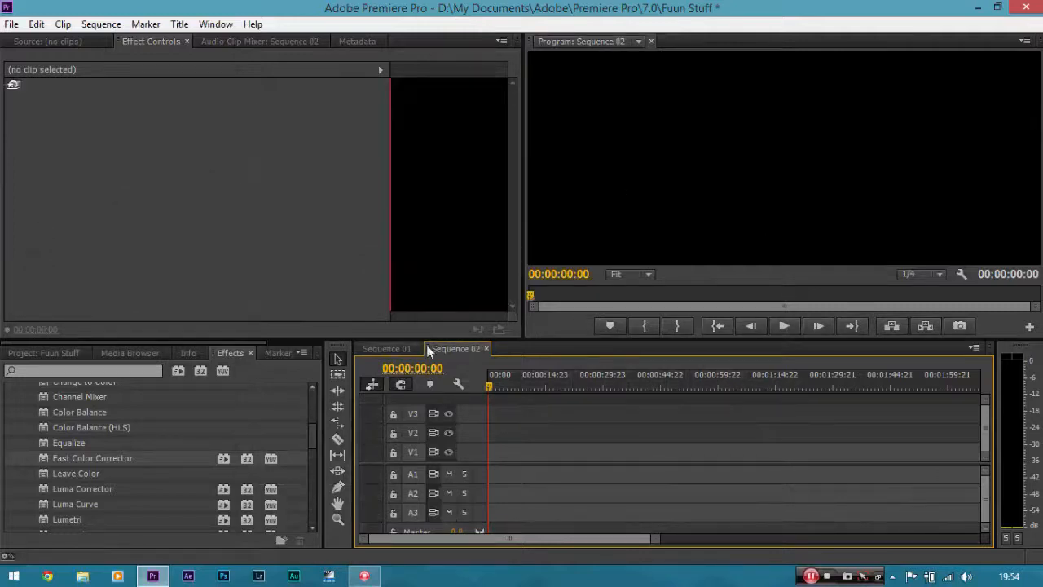
click(448, 349)
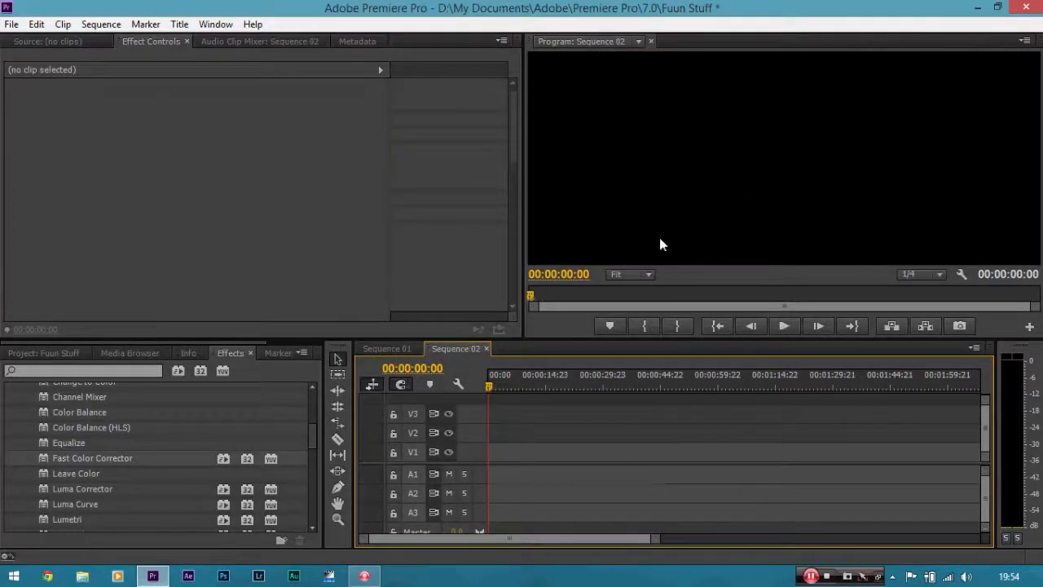
- Copy the graded _DSC5689.MOV clip from Sequence 01 into Sequence 02 and return the playhead to the start
click(399, 349)
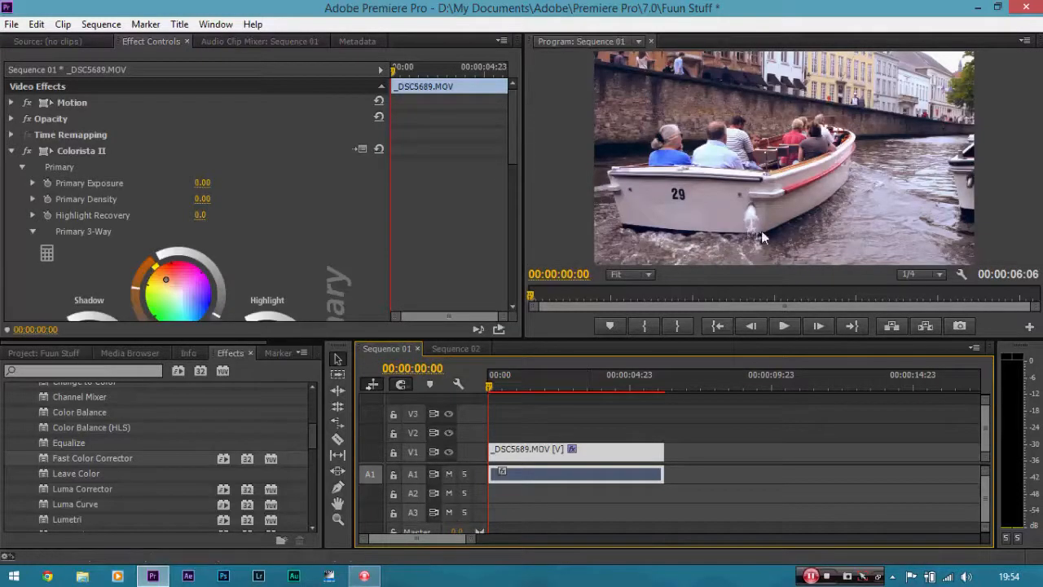
right_click(628, 455)
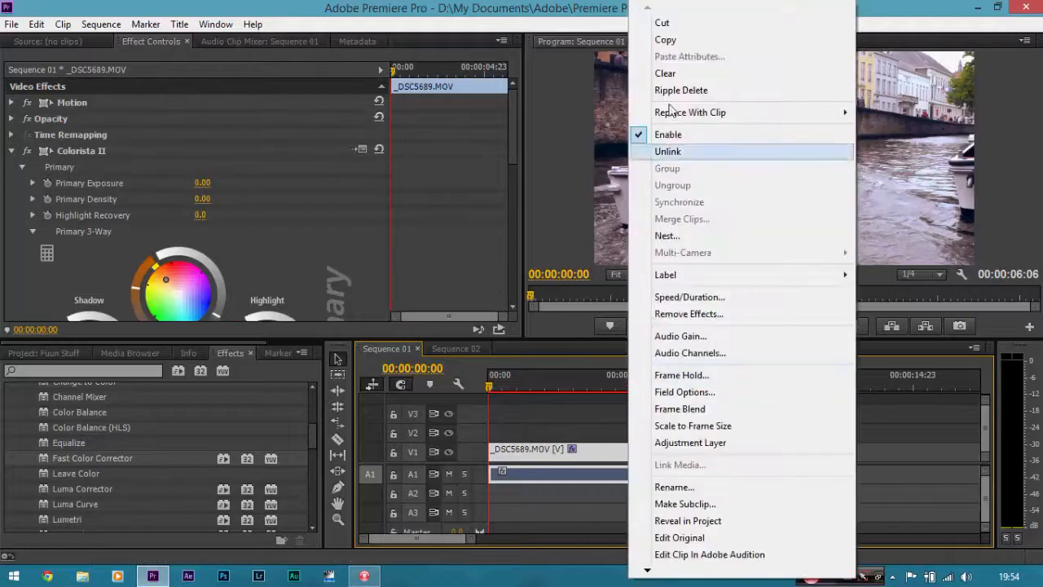
click(665, 39)
scroll(510, 184, down, 1)
drag(509, 184, 505, 87)
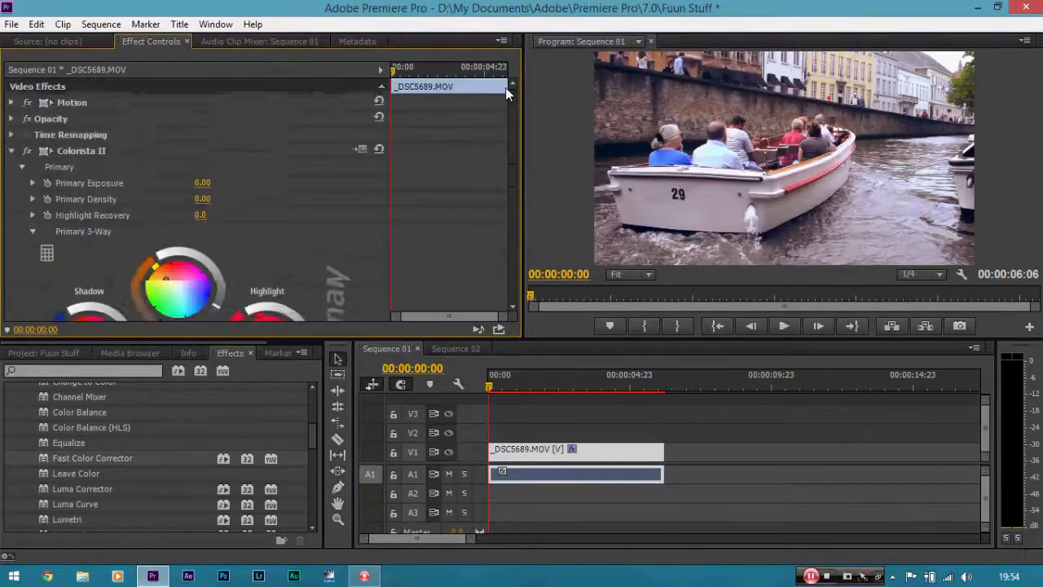
click(455, 348)
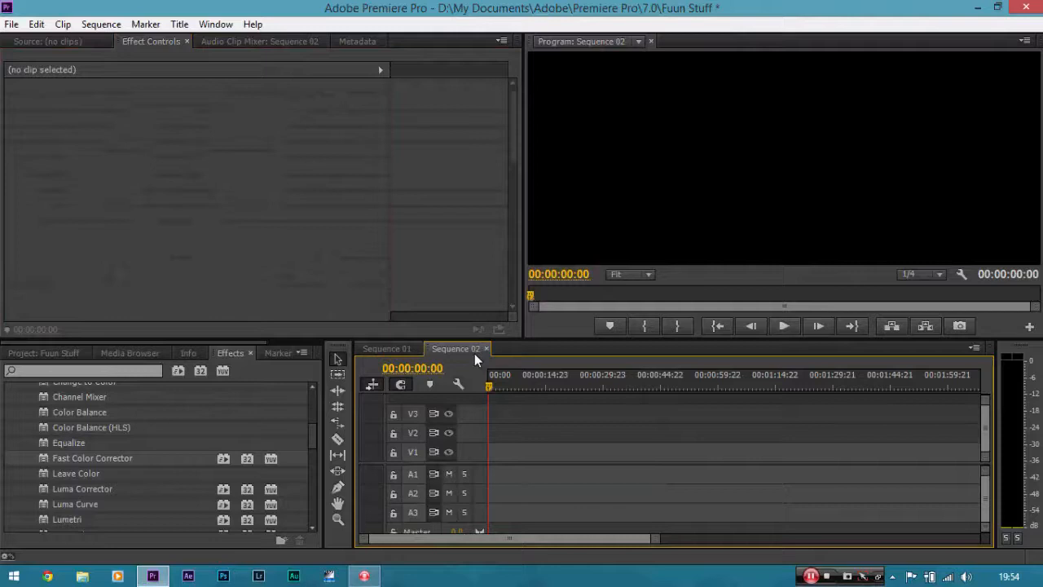
key(ctrl+v)
click(500, 457)
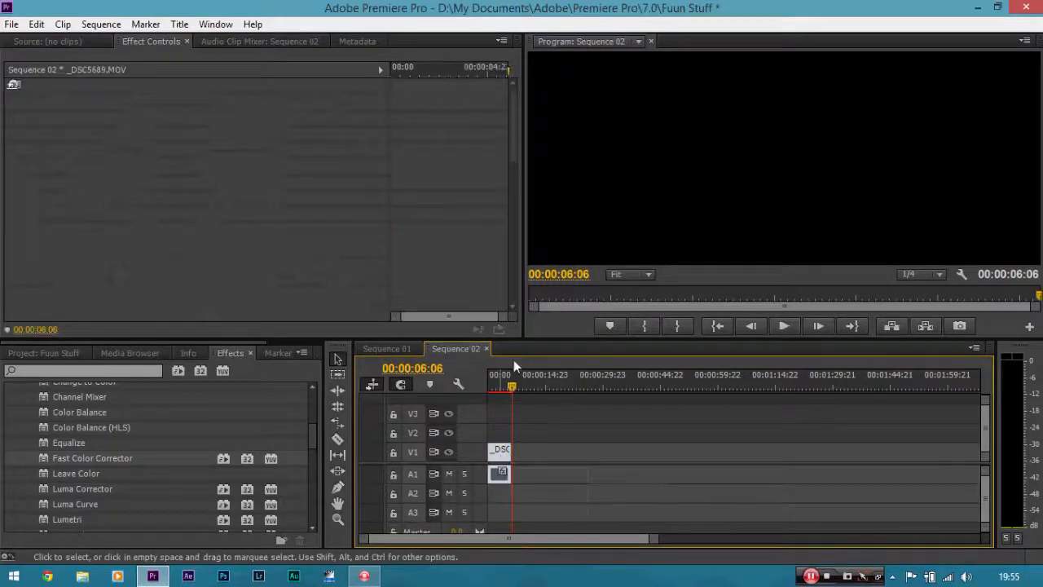
drag(511, 386, 493, 389)
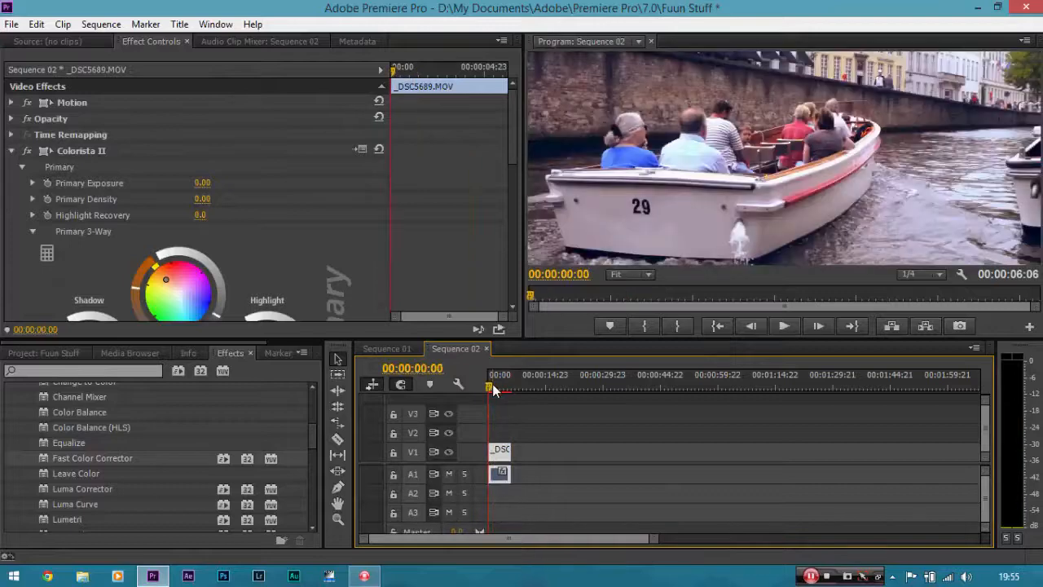
- Play Sequence 02 briefly and set the clip's vertical Motion position to 513 to reframe it
key(equal)
key(equal)
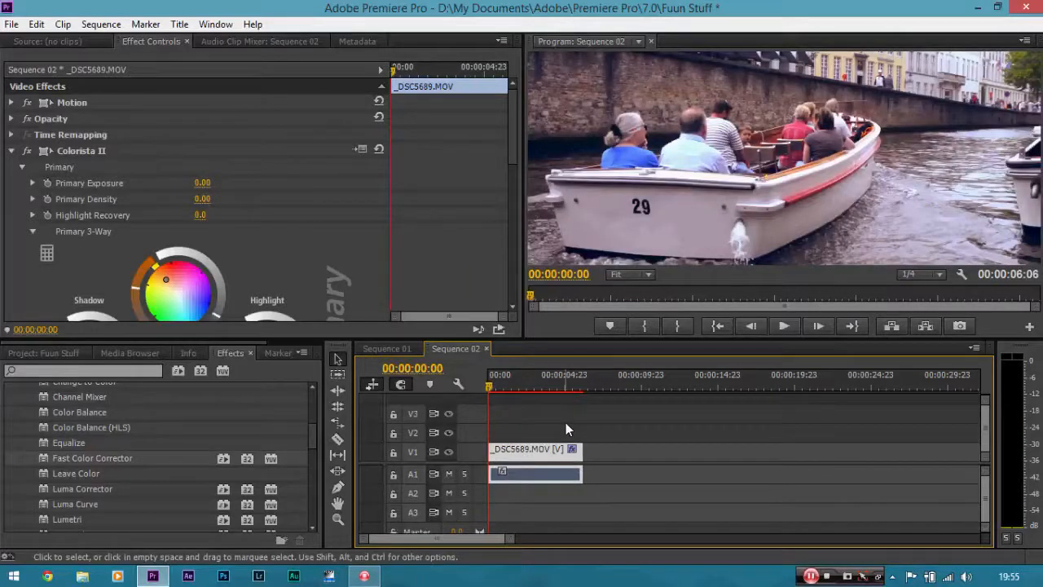
key(space)
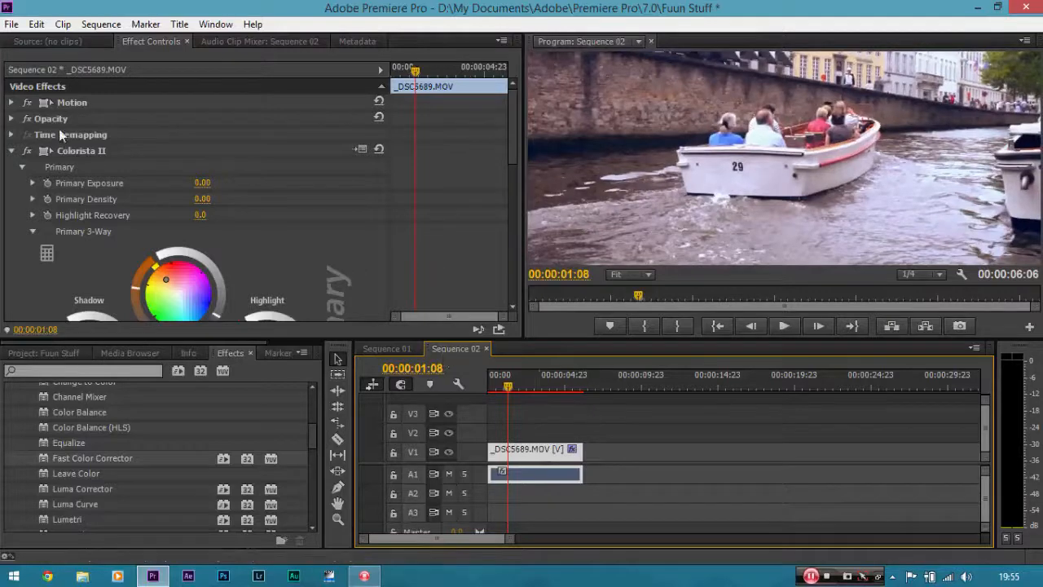
click(12, 105)
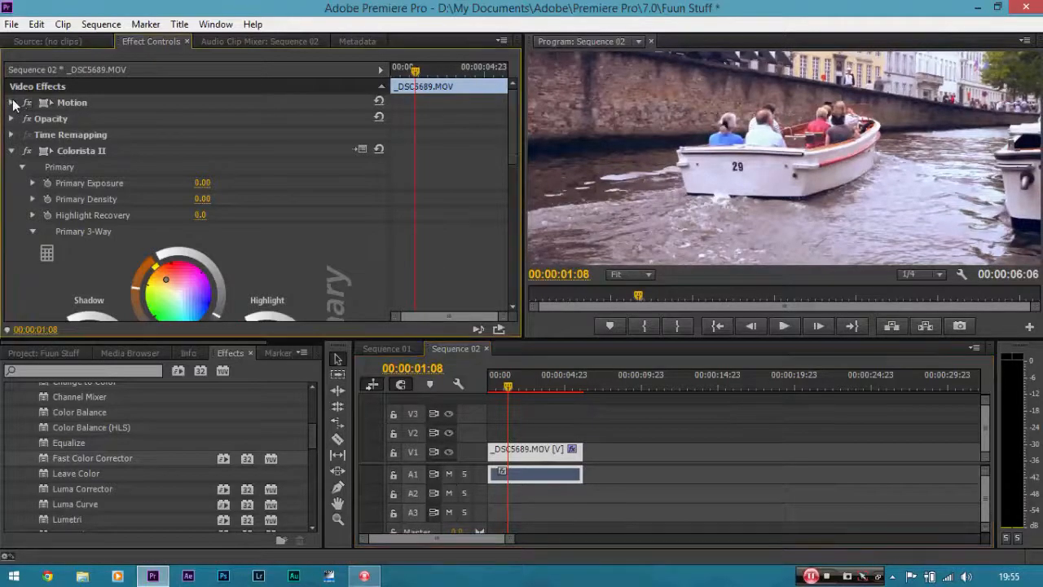
click(11, 103)
drag(243, 118, 335, 119)
click(559, 452)
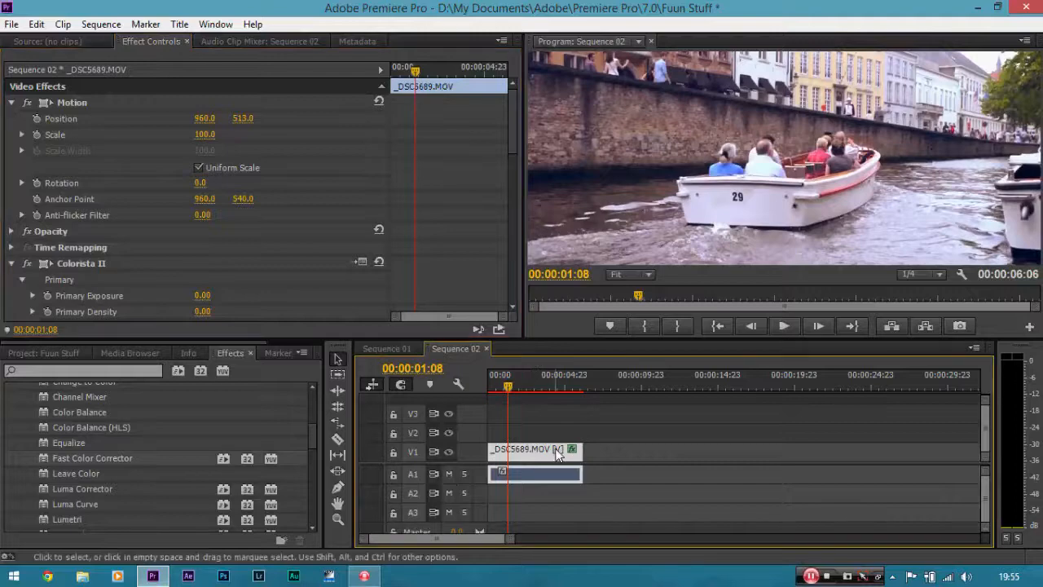
- Magnify the program preview to 150% and centre it on the number 29 on the boat's stern
click(655, 274)
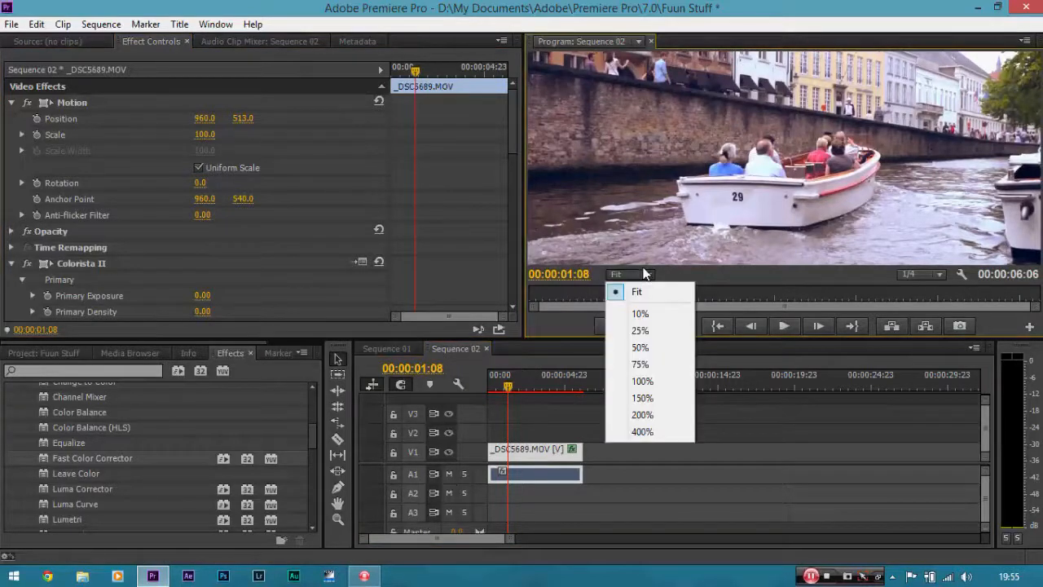
click(651, 397)
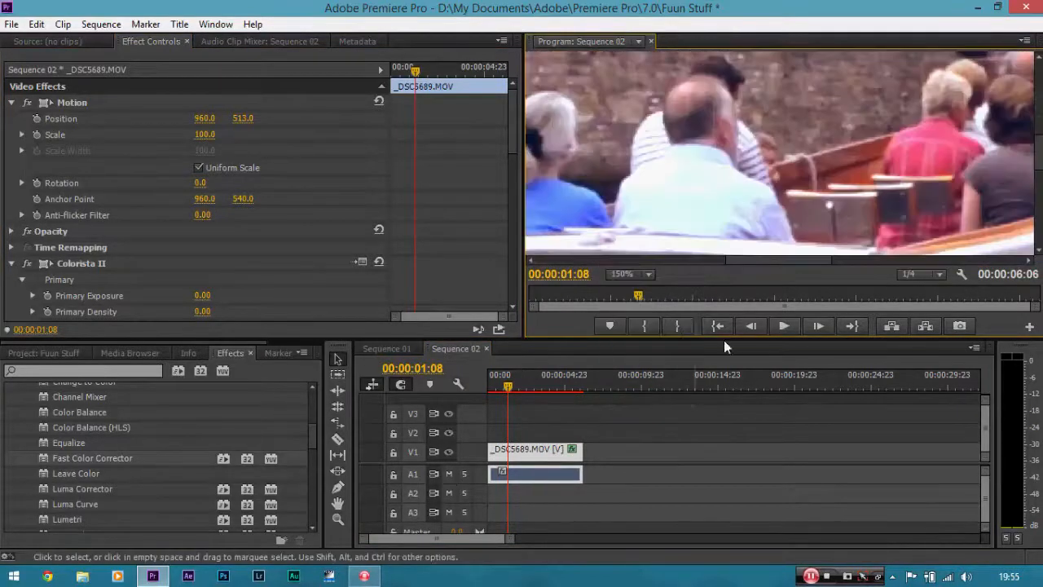
key(h)
drag(785, 237, 801, 149)
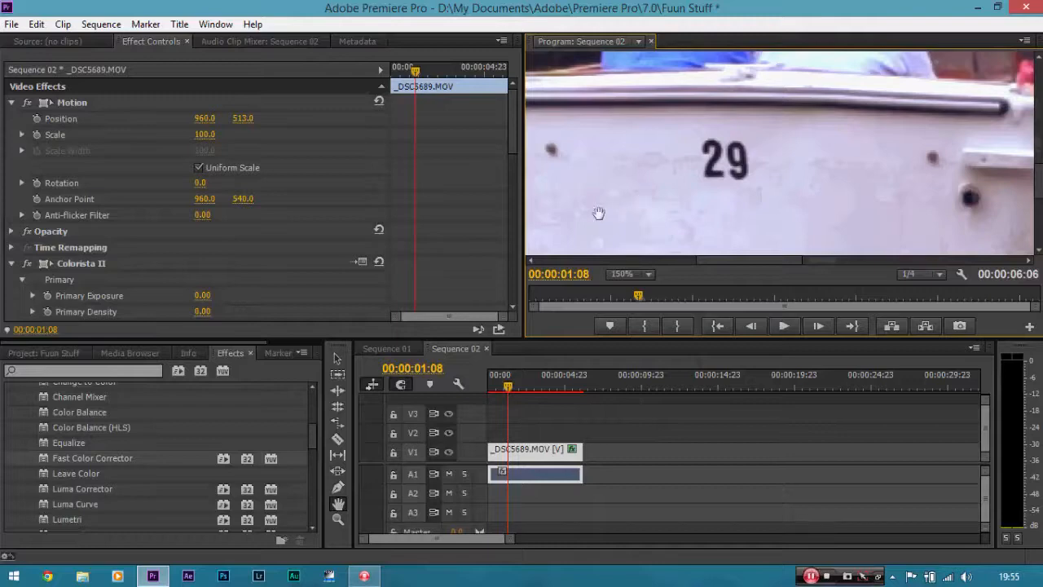
- Search the effects for "shar" and apply the Sharpen video effect to the _DSC5689.MOV clip
click(127, 372)
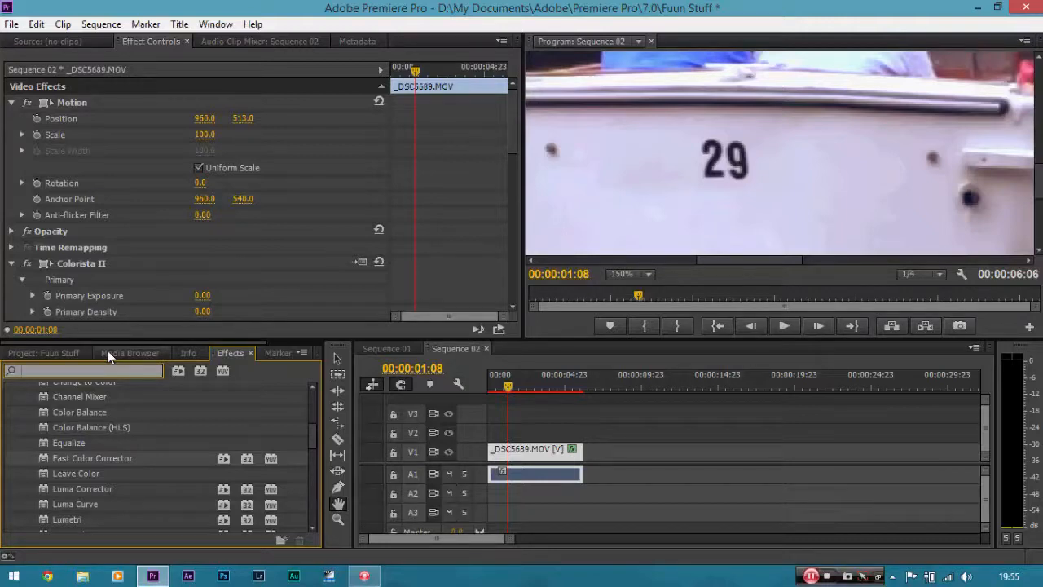
text(shal)
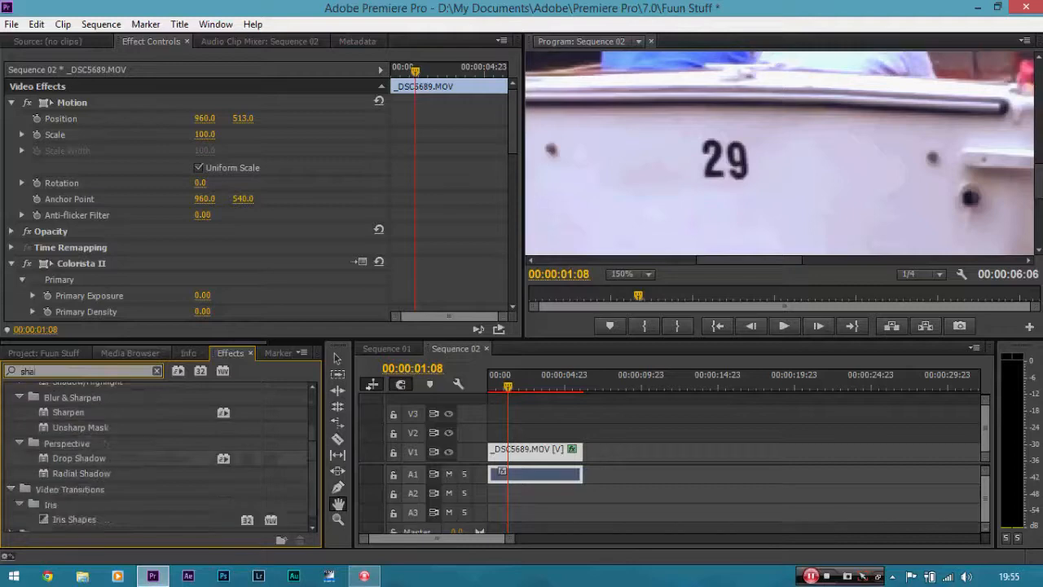
key(BackSpace)
text(r)
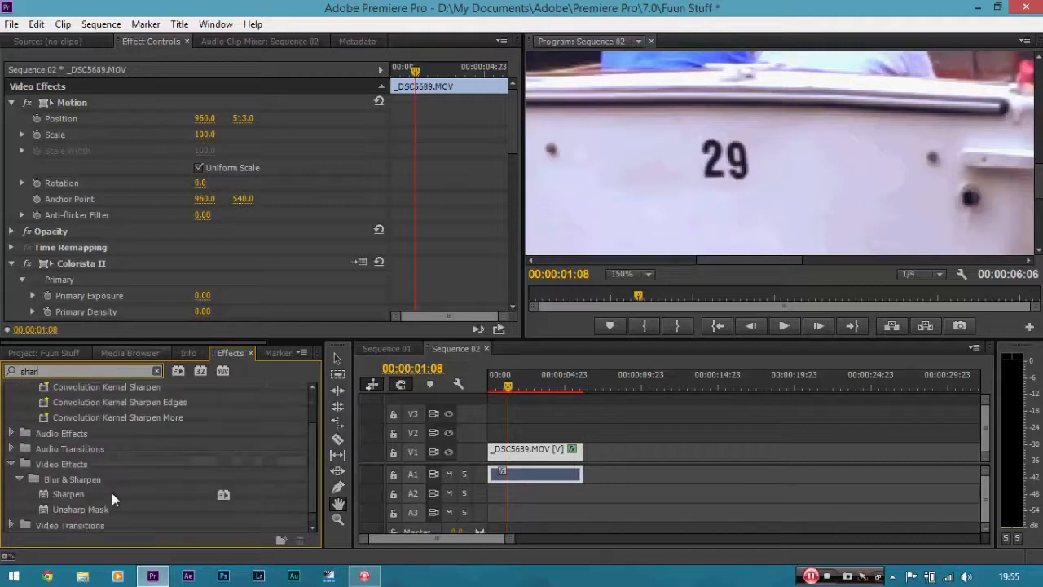
click(76, 492)
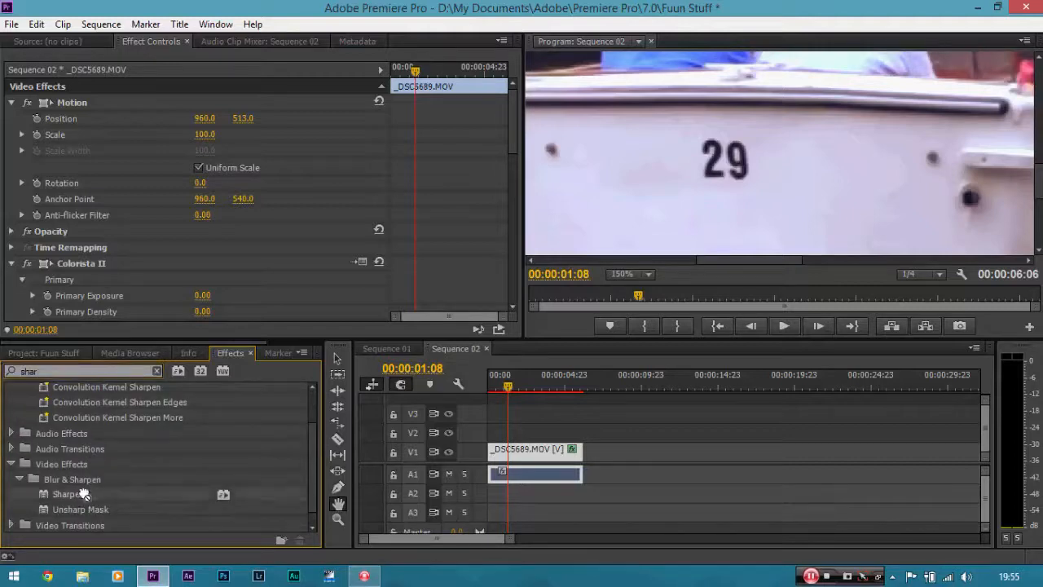
drag(94, 494, 509, 447)
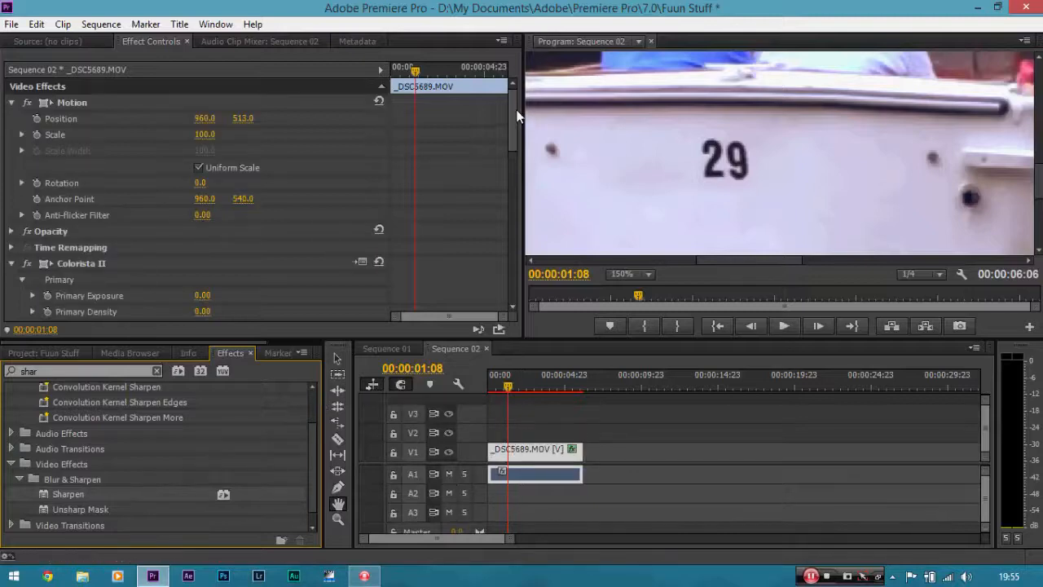
- Set the Sharpen Amount to 20 and compare the image with the Sharpen effect off and on
drag(512, 103, 503, 292)
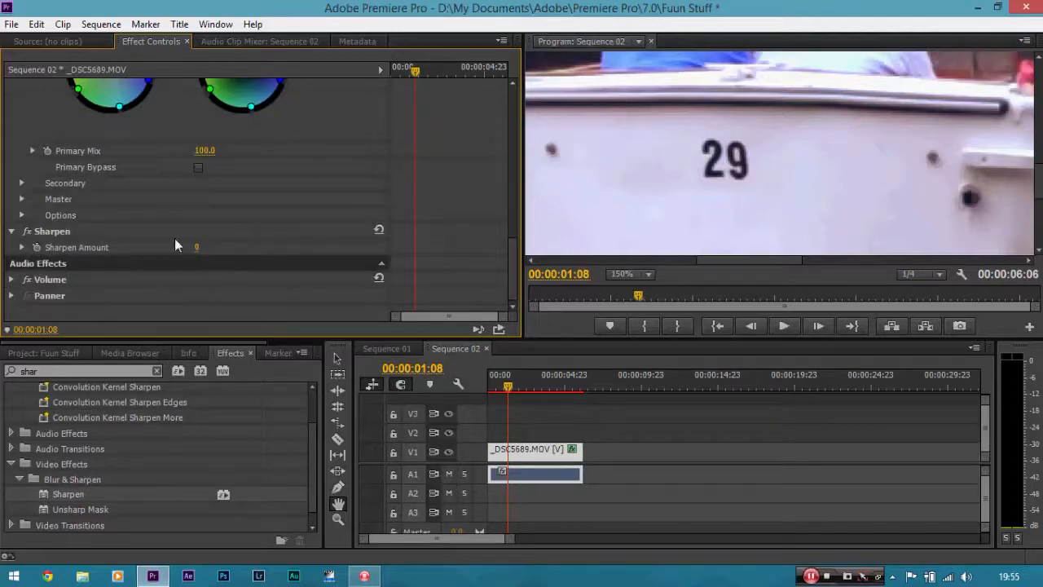
click(197, 246)
text(20)
click(330, 249)
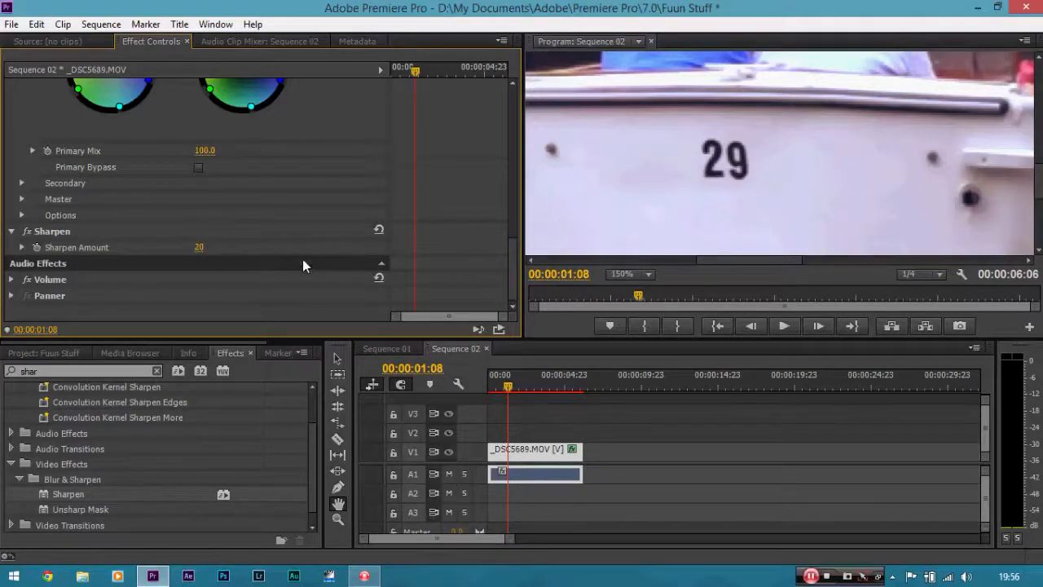
click(31, 233)
click(31, 233)
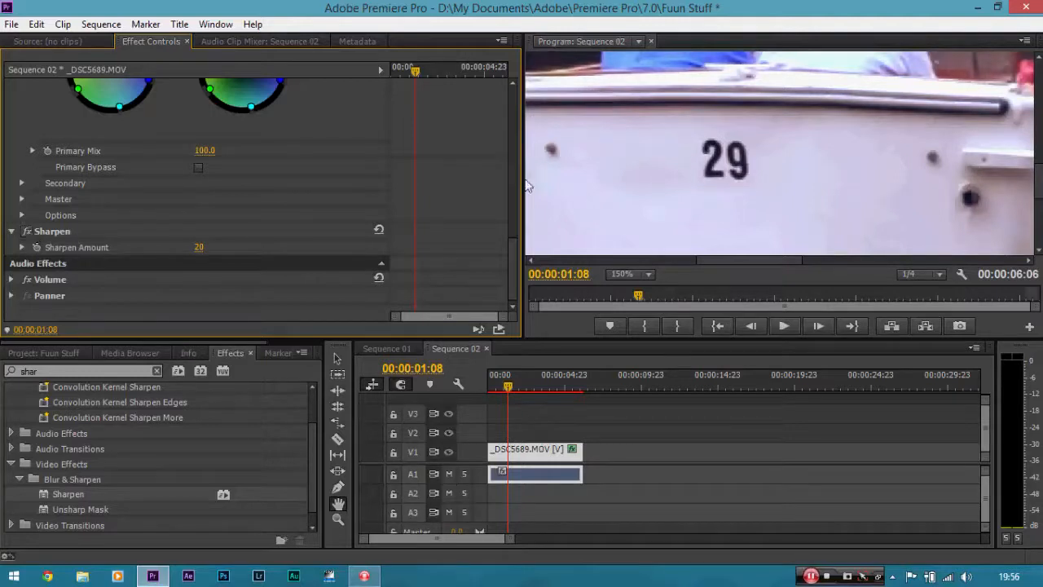
- Compare the full frame with Colorista II and Sharpen each switched off and back on
mouse_move(511, 262)
mouse_down()
mouse_move(516, 204)
mouse_move(516, 244)
mouse_up()
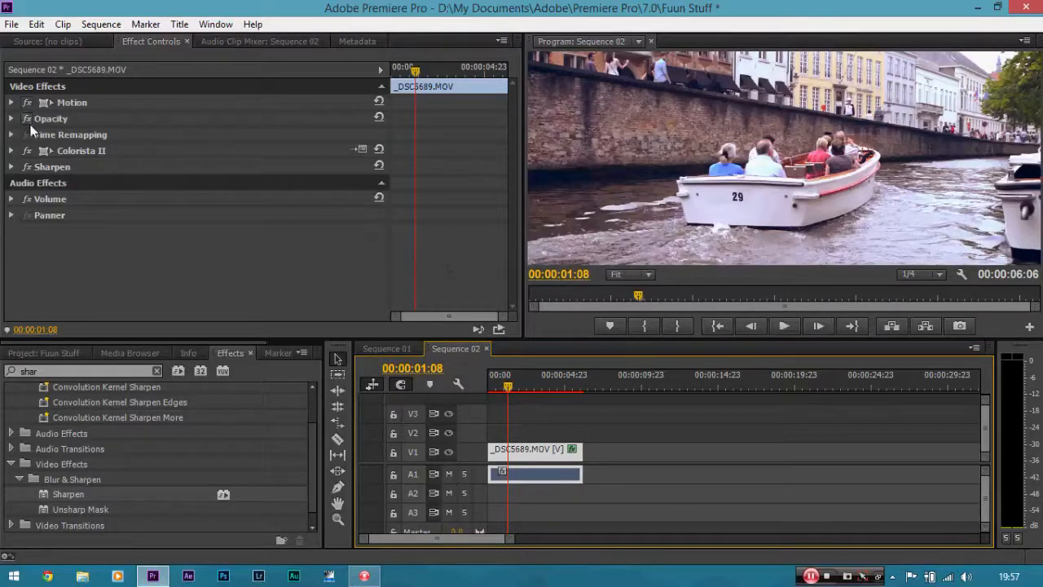
click(27, 151)
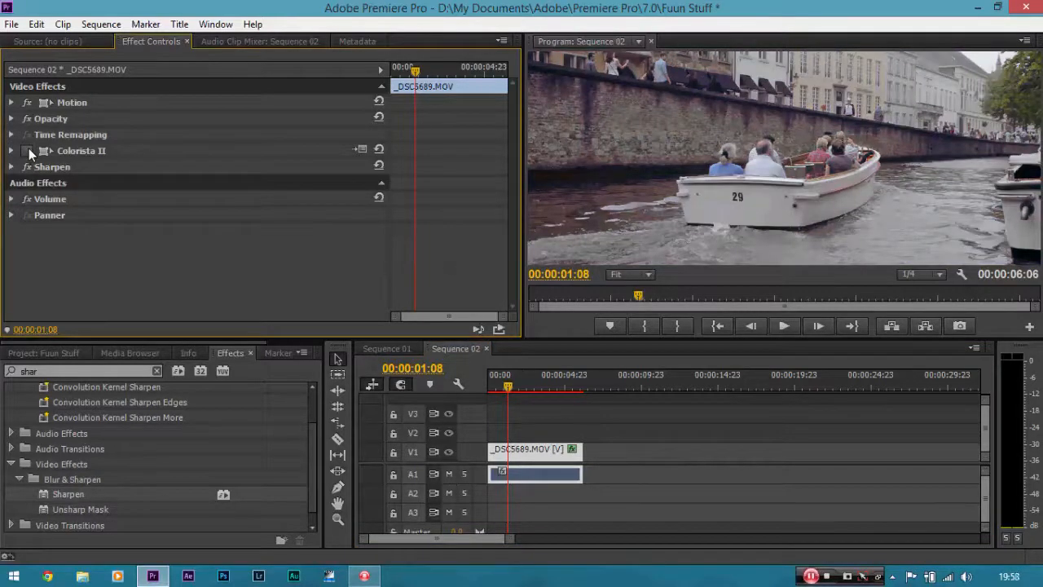
click(28, 151)
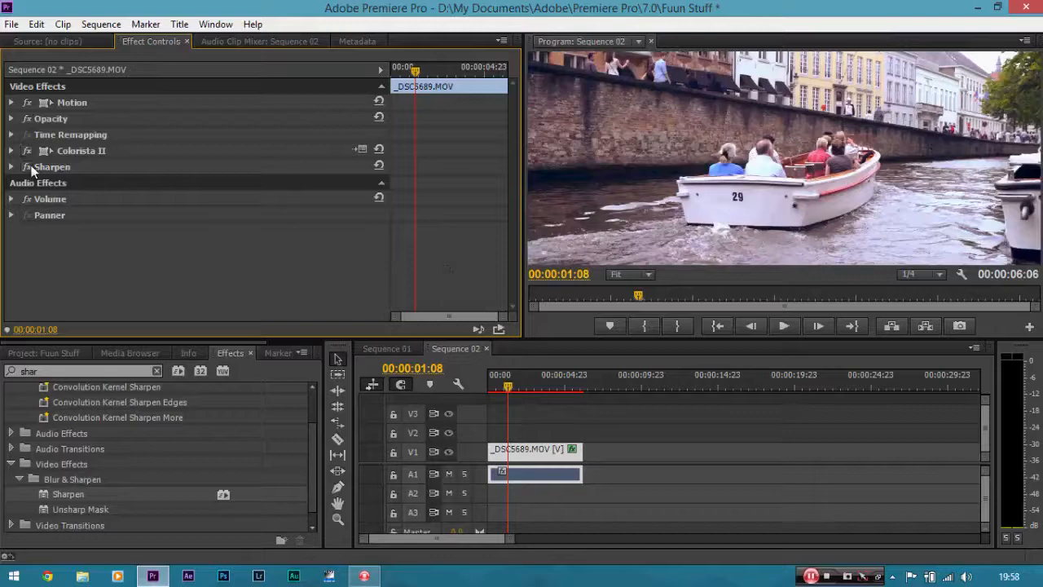
click(28, 167)
click(27, 167)
- Open the media export settings for the clip in Sequence 02 and set the format to H.264
click(5, 27)
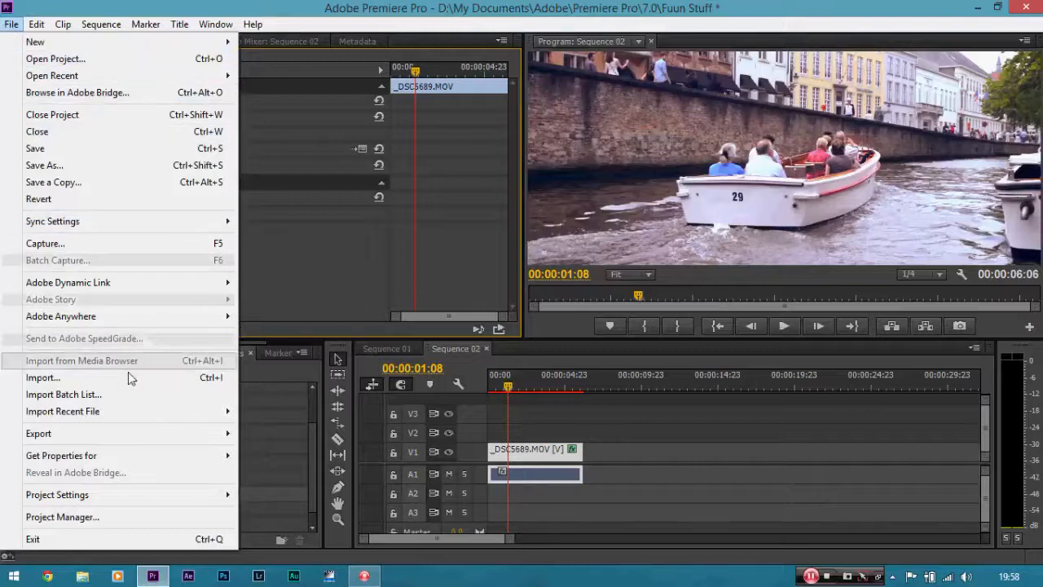
click(522, 458)
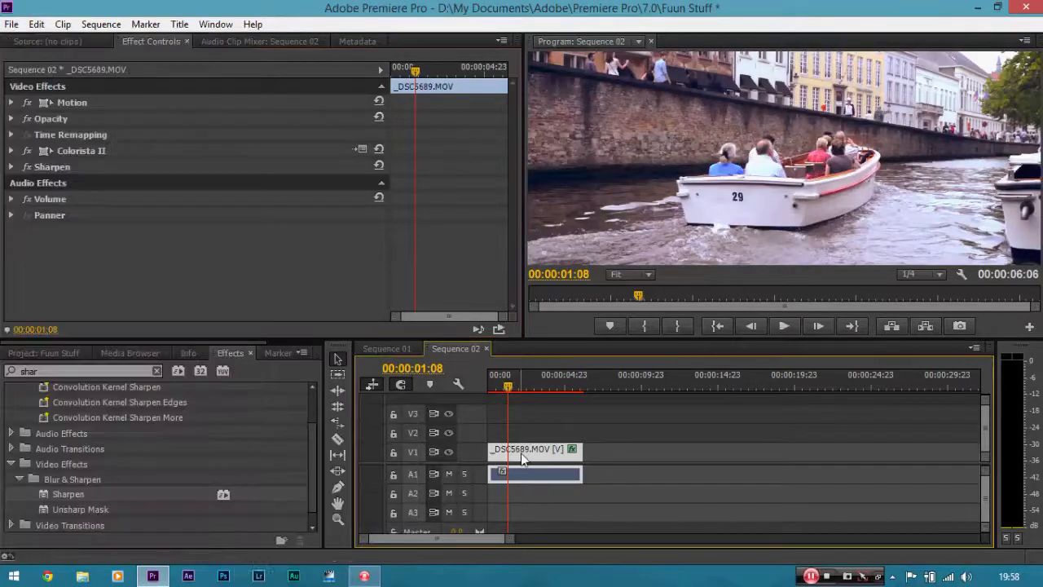
click(12, 24)
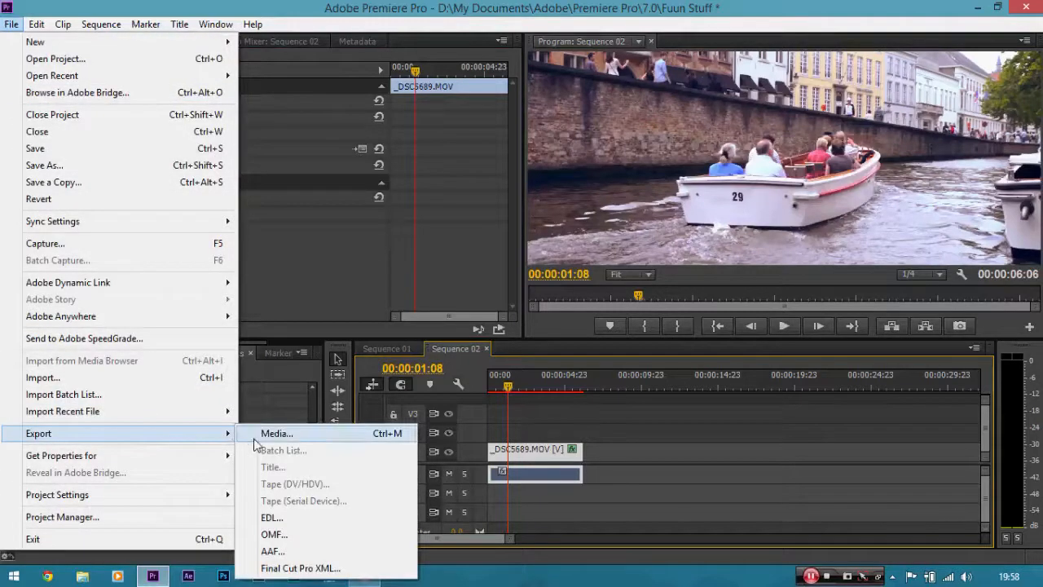
click(254, 435)
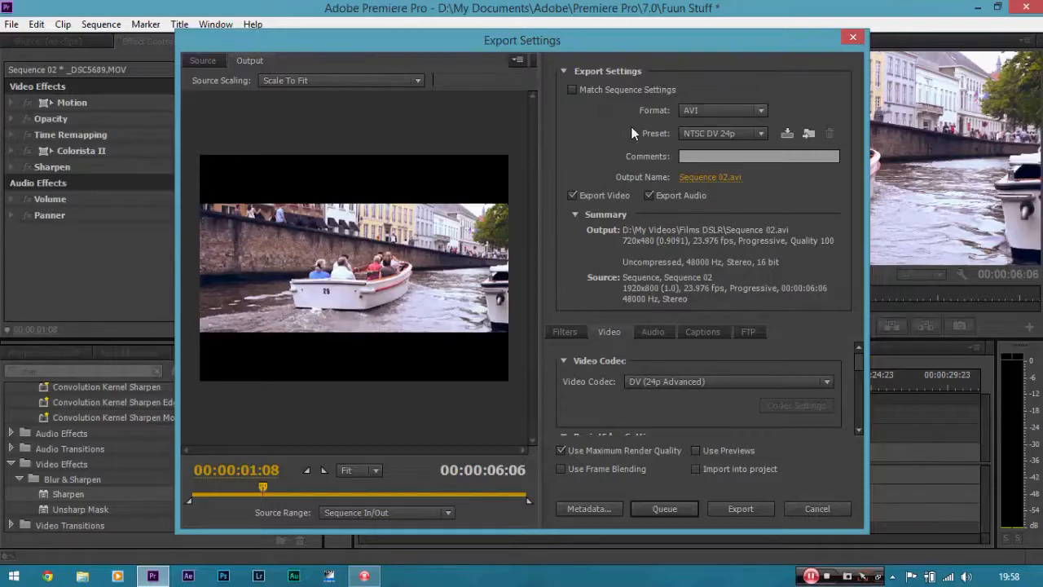
click(722, 109)
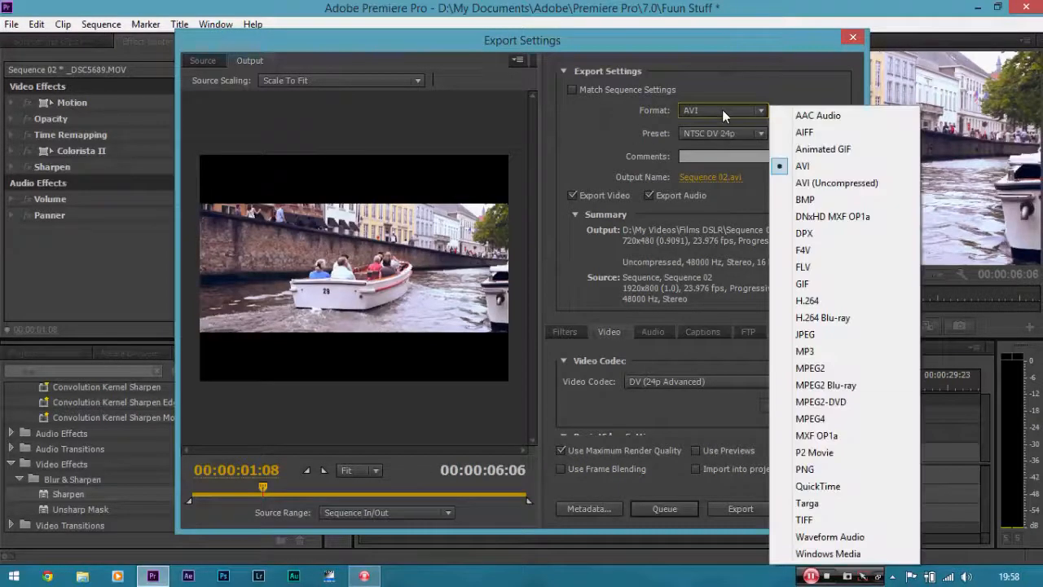
click(805, 300)
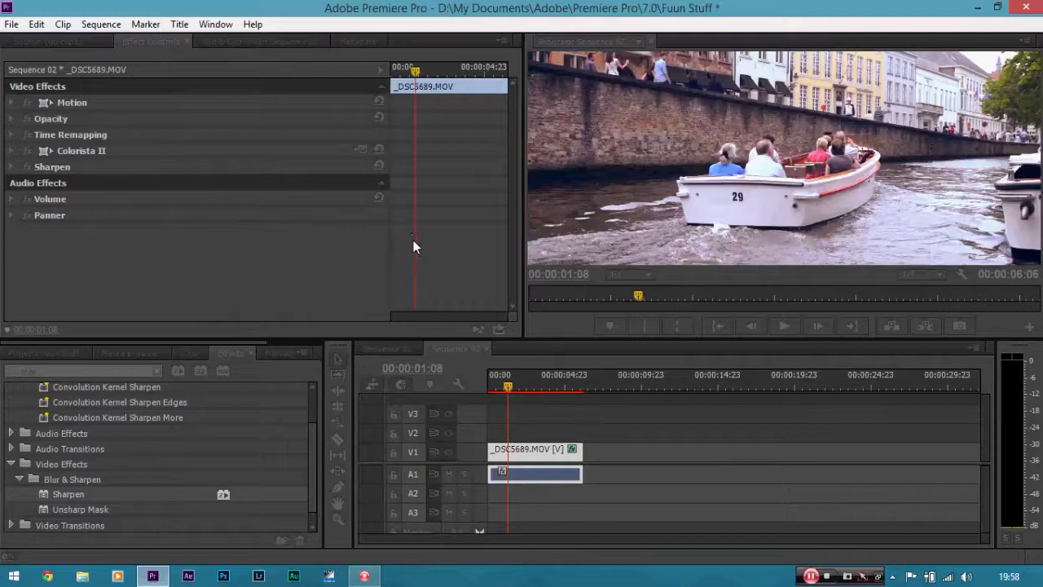
- Reopen the media export settings, keep the H.264 format and choose the Match Source - High bitrate preset
key(ctrl+m)
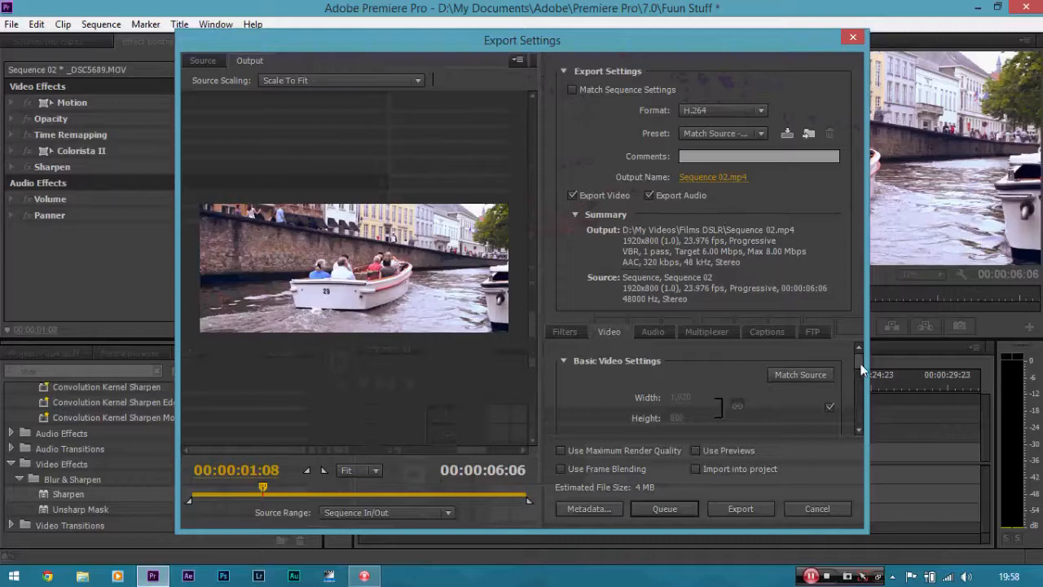
click(737, 112)
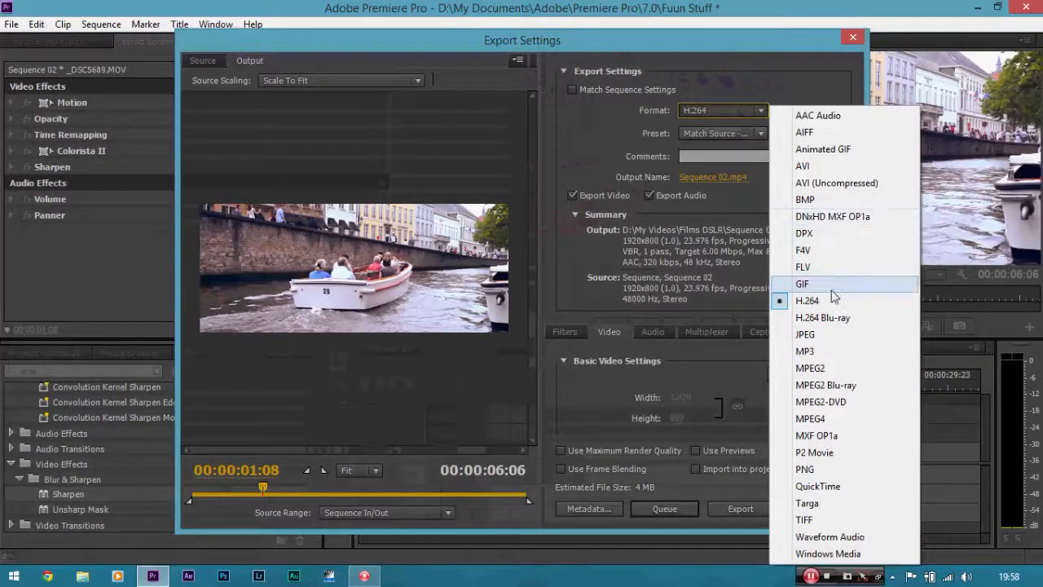
click(729, 133)
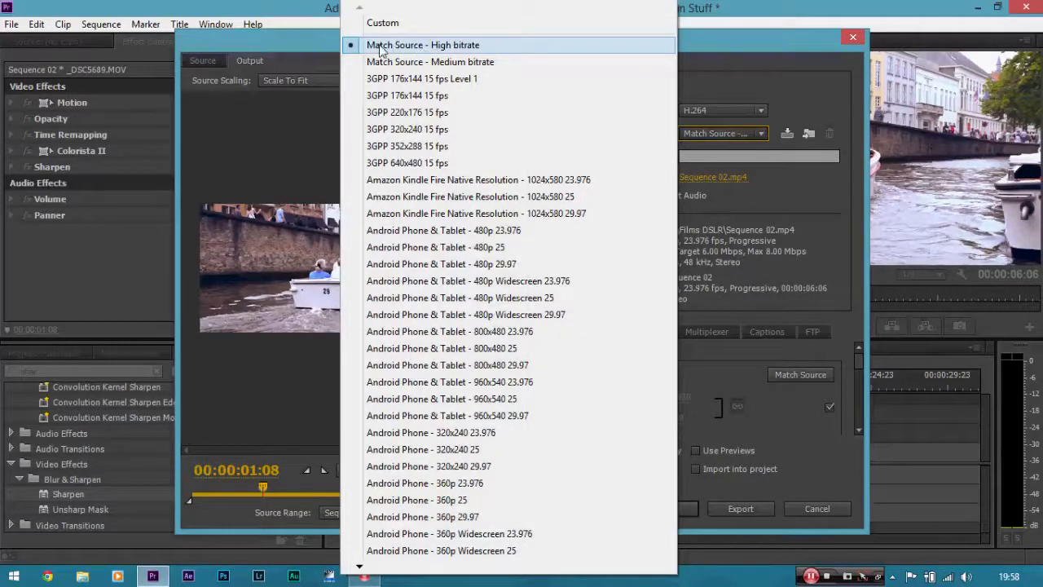
click(440, 47)
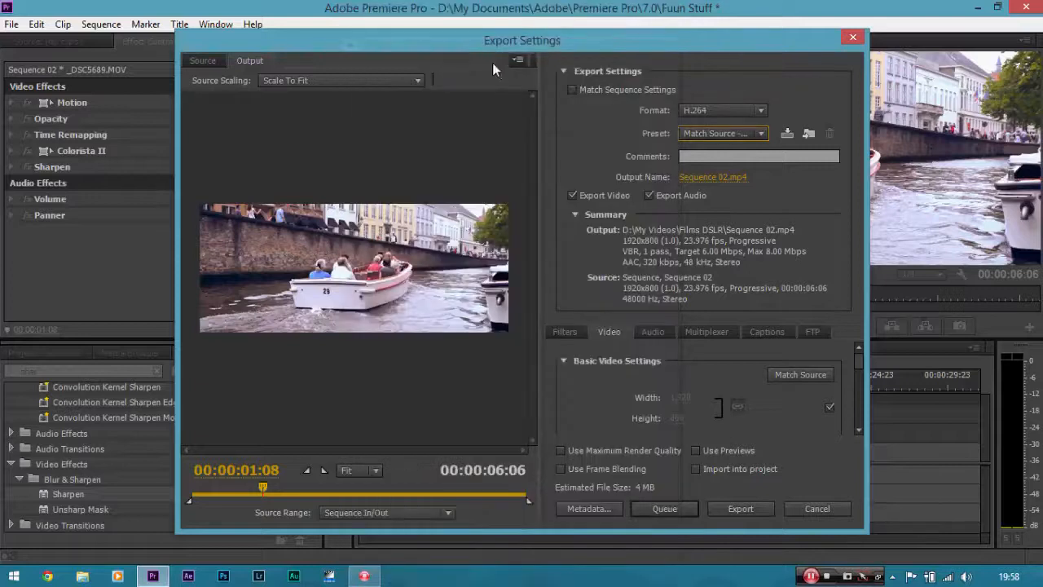
- Review the Basic Video Settings of the H.264 export, including frame size, frame rate, field order, aspect and profile
scroll(863, 366, down, 5)
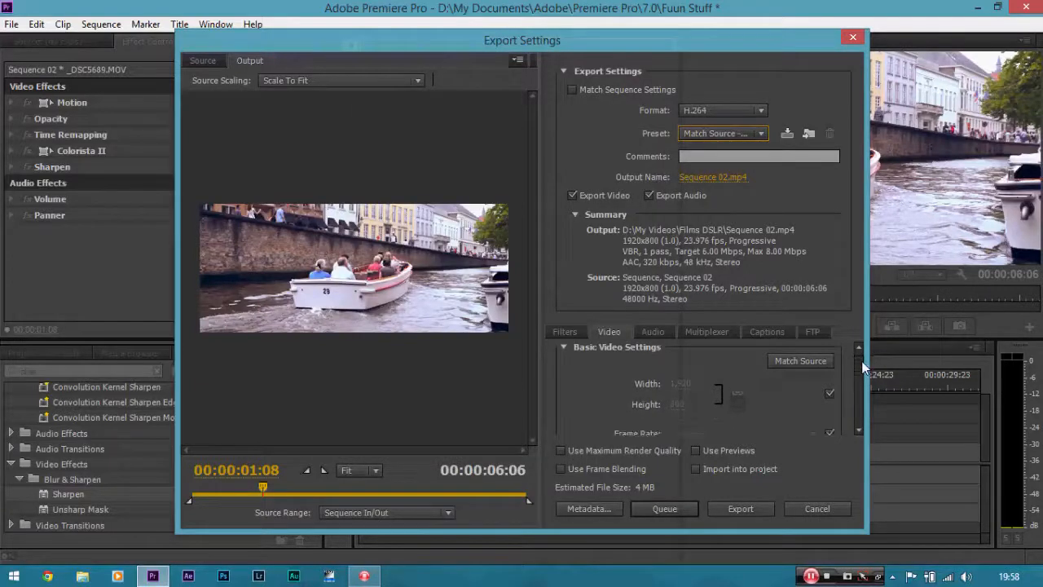
scroll(863, 384, down, 2)
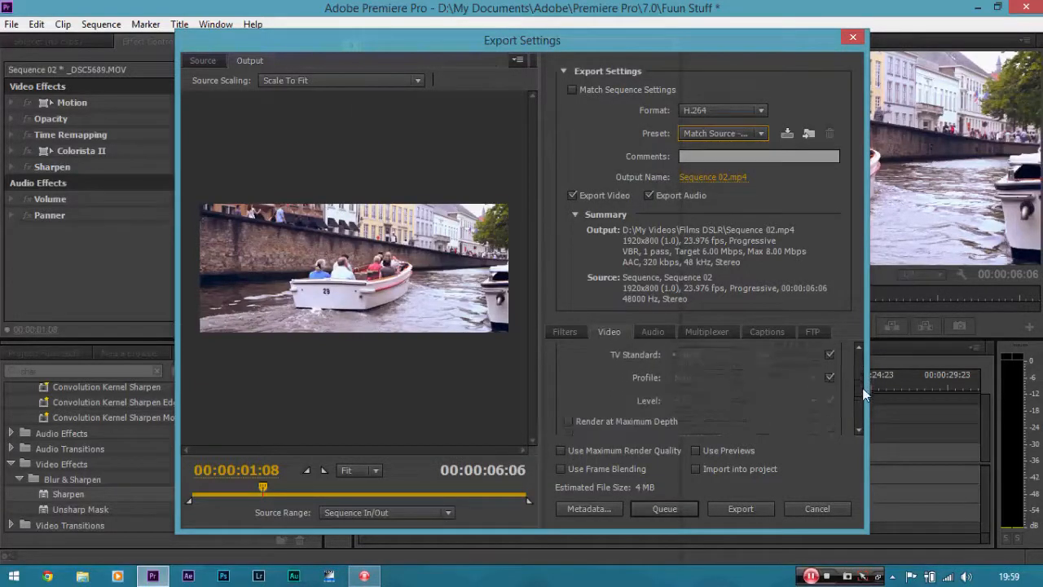
scroll(857, 375, up, 5)
scroll(853, 359, up, 2)
scroll(857, 367, down, 3)
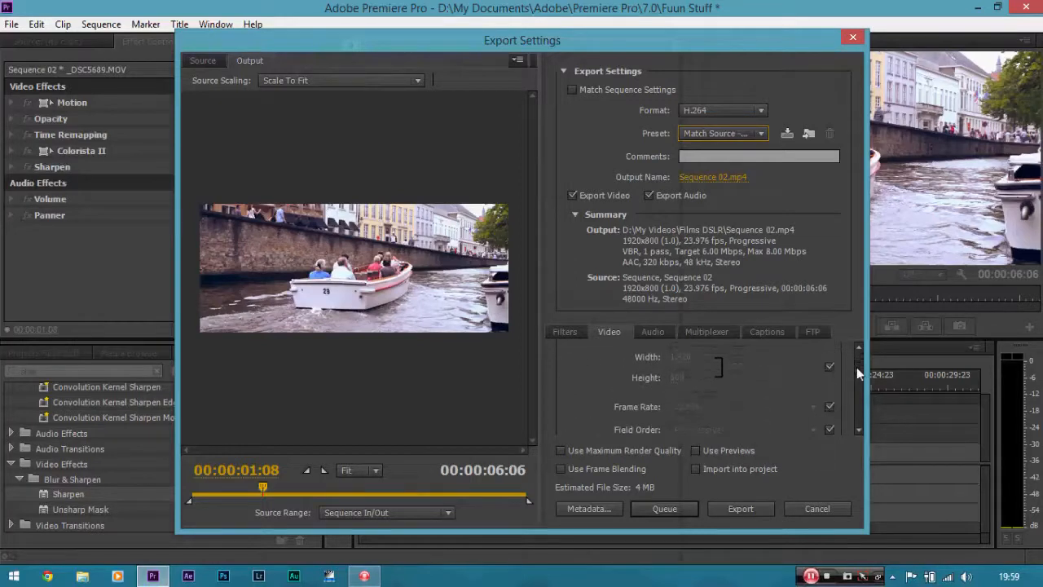
scroll(858, 371, up, 2)
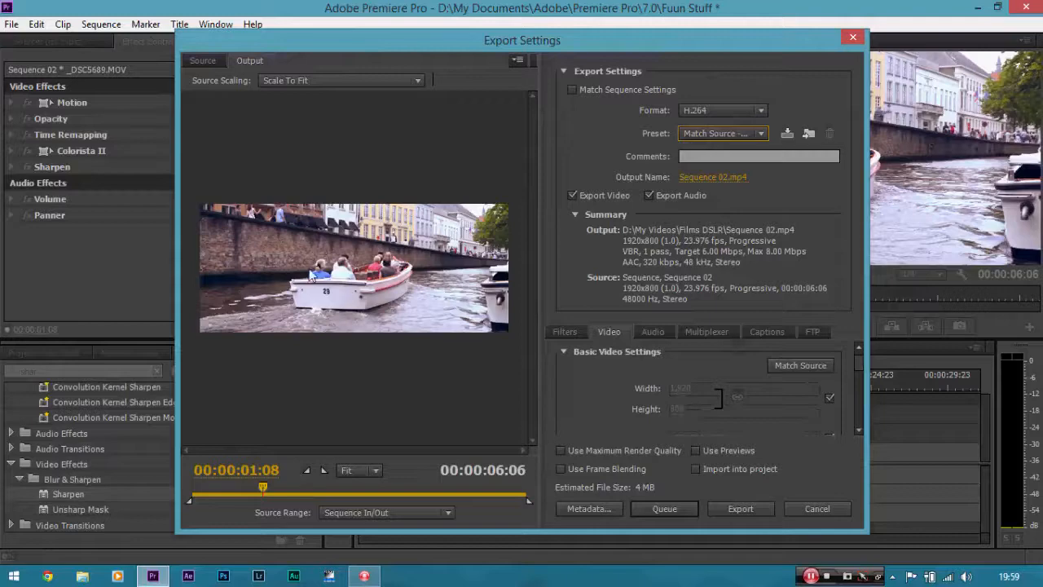
scroll(863, 364, down, 3)
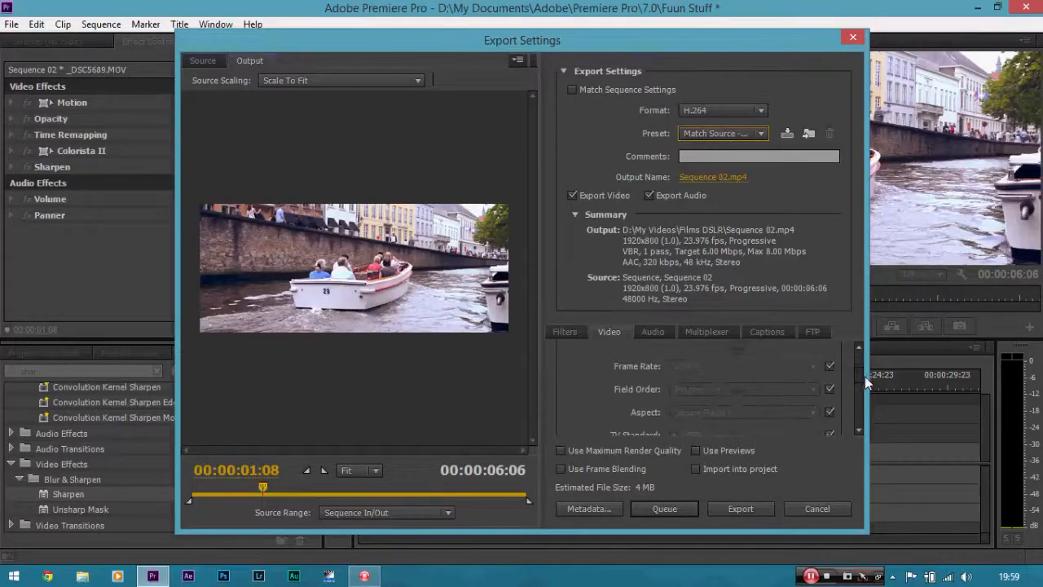
scroll(858, 378, down, 3)
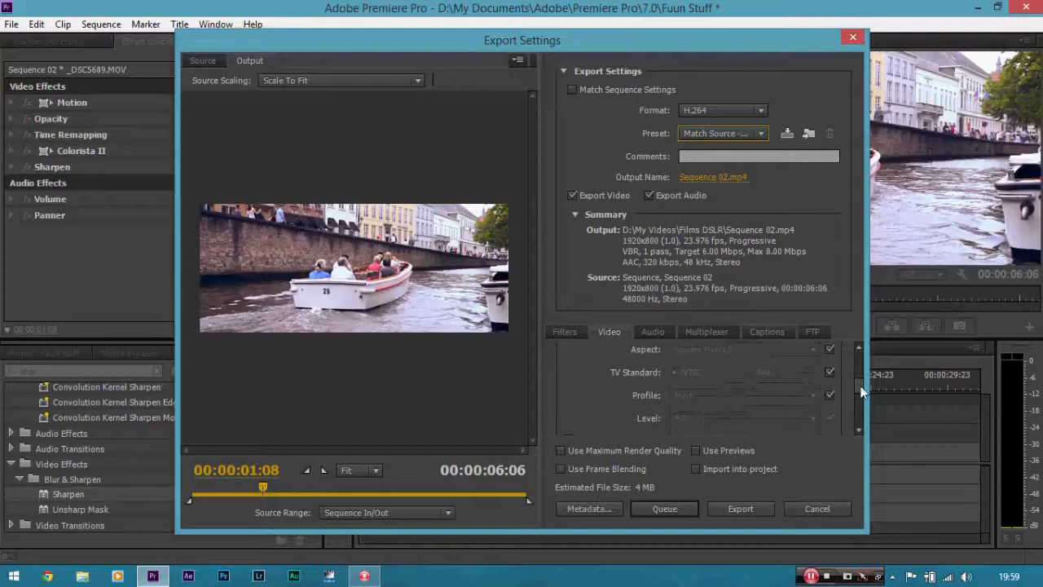
scroll(861, 383, down, 1)
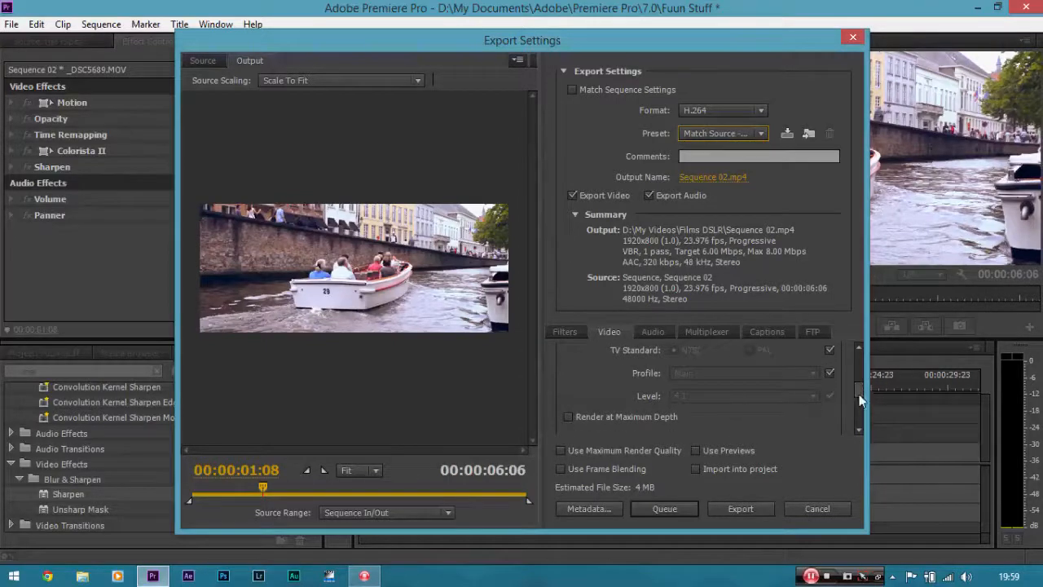
- Set the Target Bitrate in the export's Bitrate Settings to 20 Mbps
scroll(860, 401, down, 3)
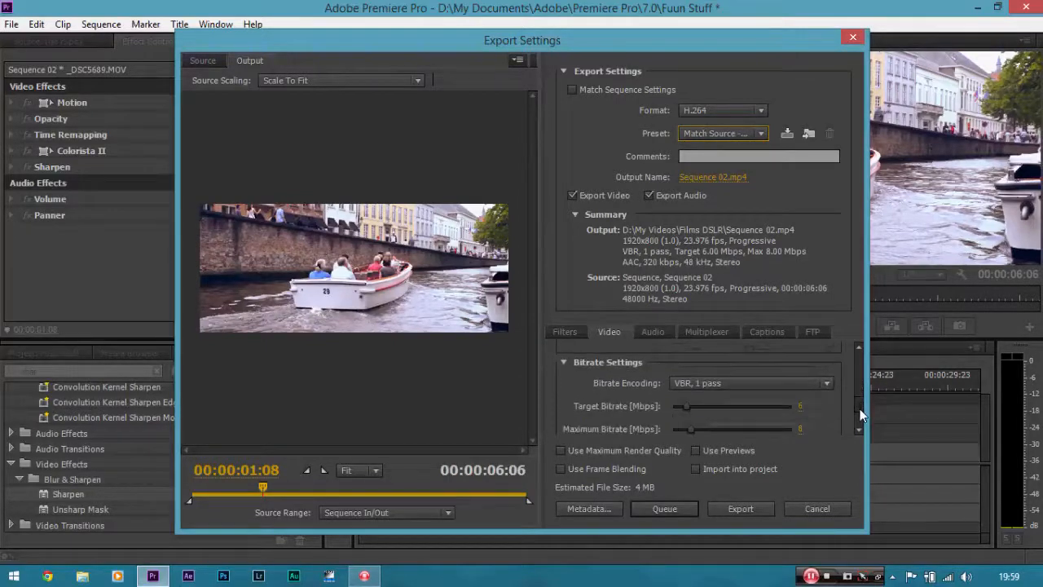
mouse_move(861, 416)
mouse_down()
mouse_move(859, 377)
mouse_move(860, 418)
mouse_up()
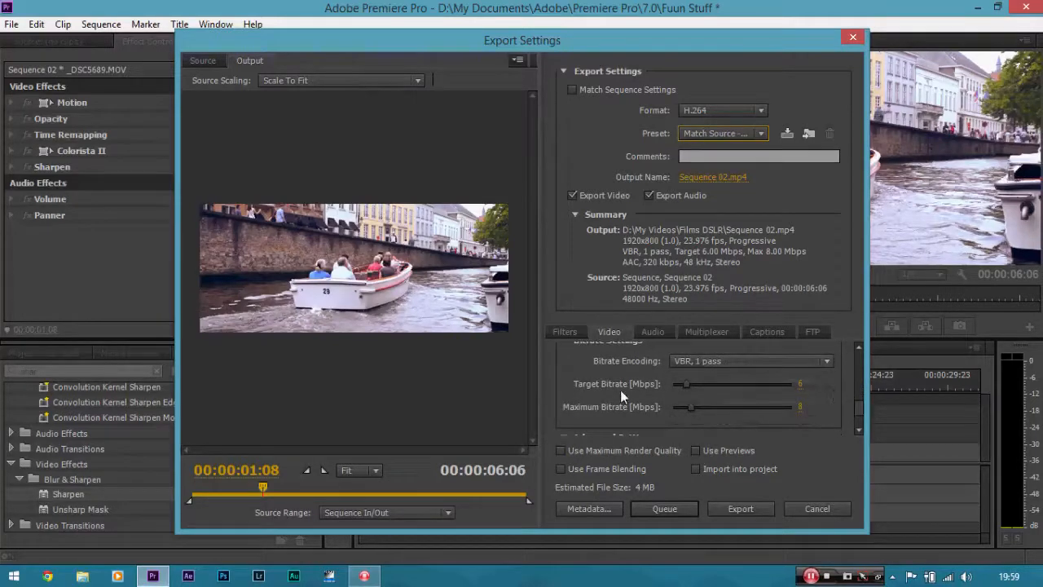
click(800, 386)
key(BackSpace)
text(20)
key(Return)
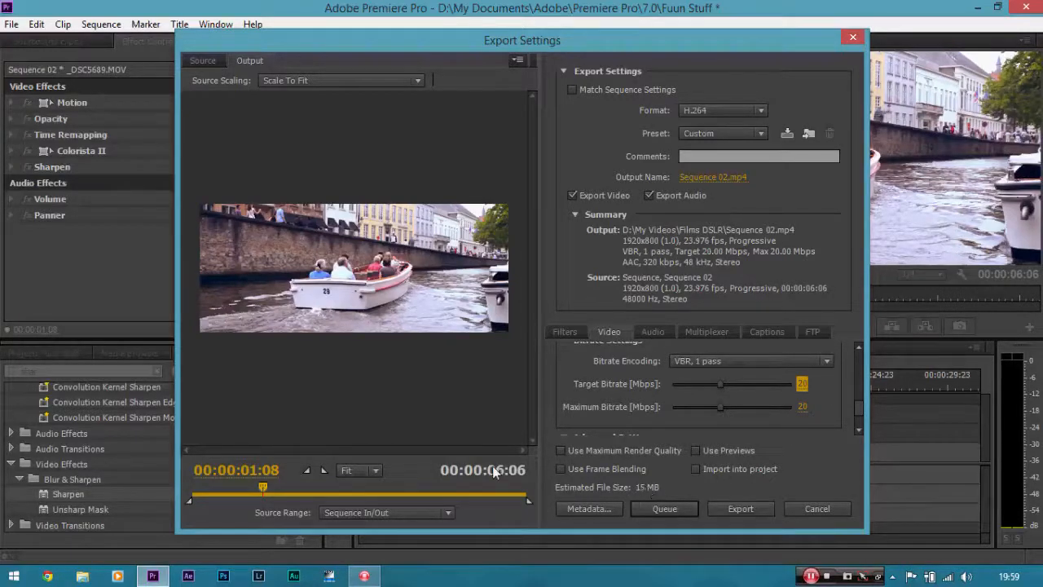
- Set both the Target Bitrate and the Maximum Bitrate to 5 Mbps
click(802, 383)
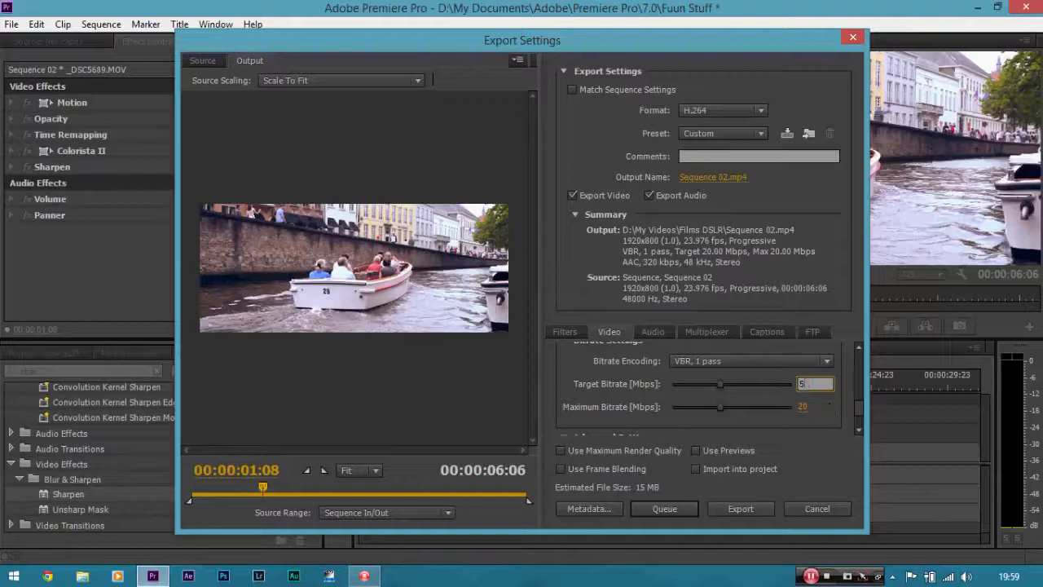
key(Return)
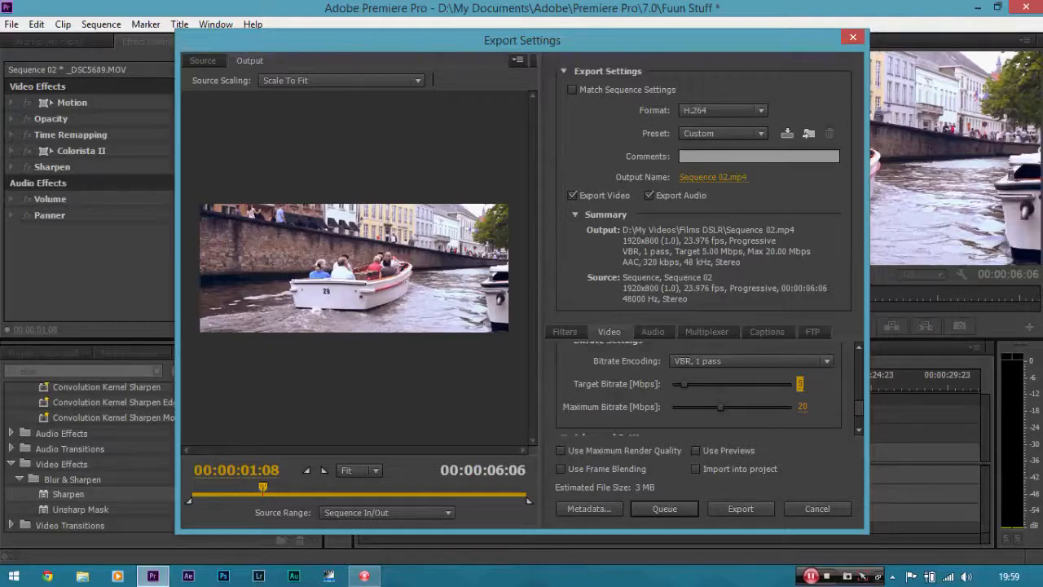
click(800, 405)
text(5)
key(Return)
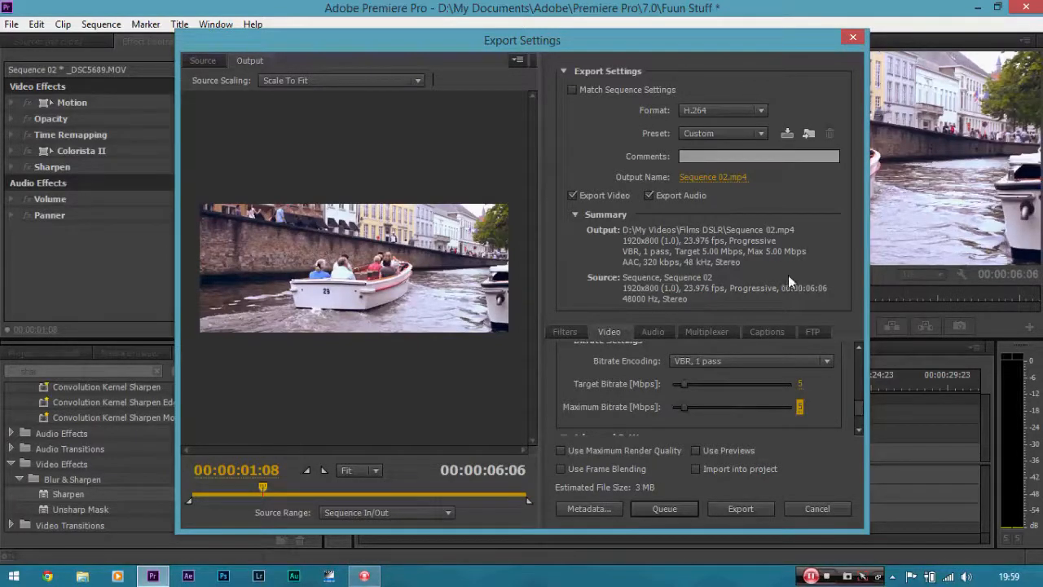